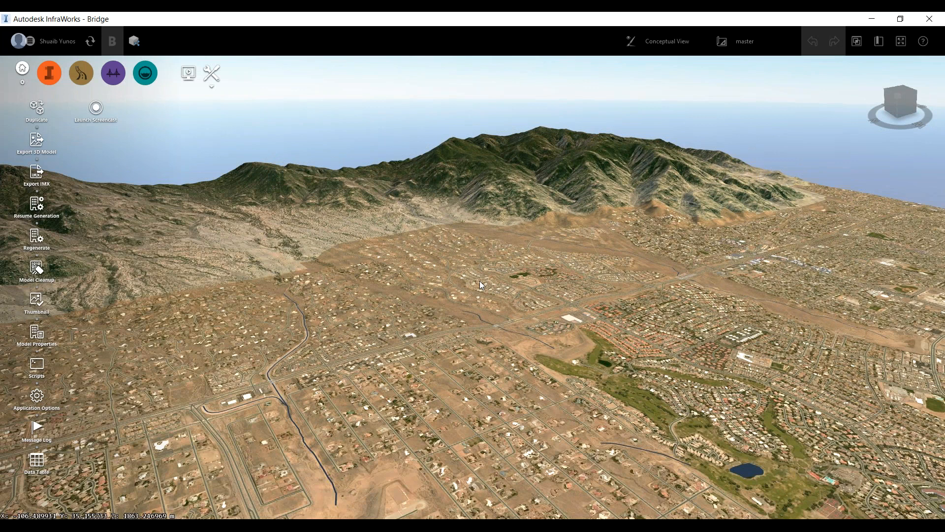
scroll(484, 375, down, 5)
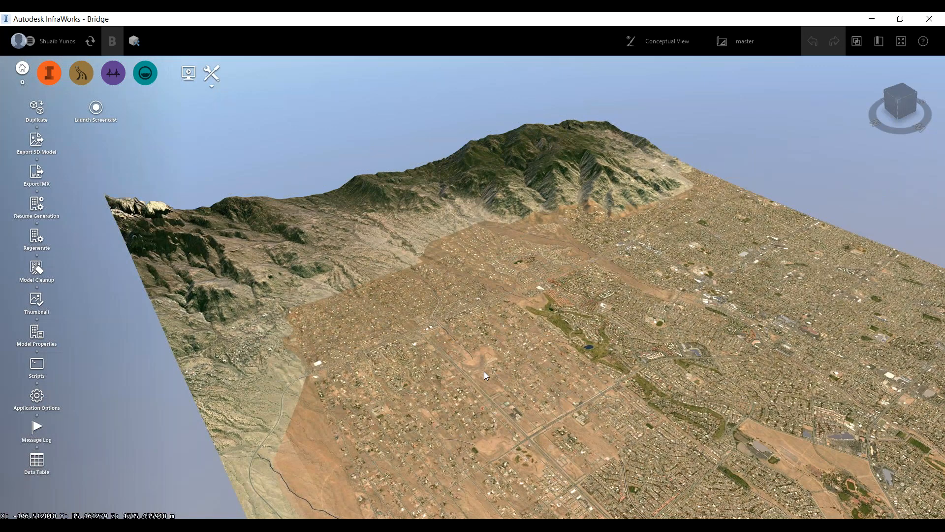
middle_drag(484, 375, 391, 377)
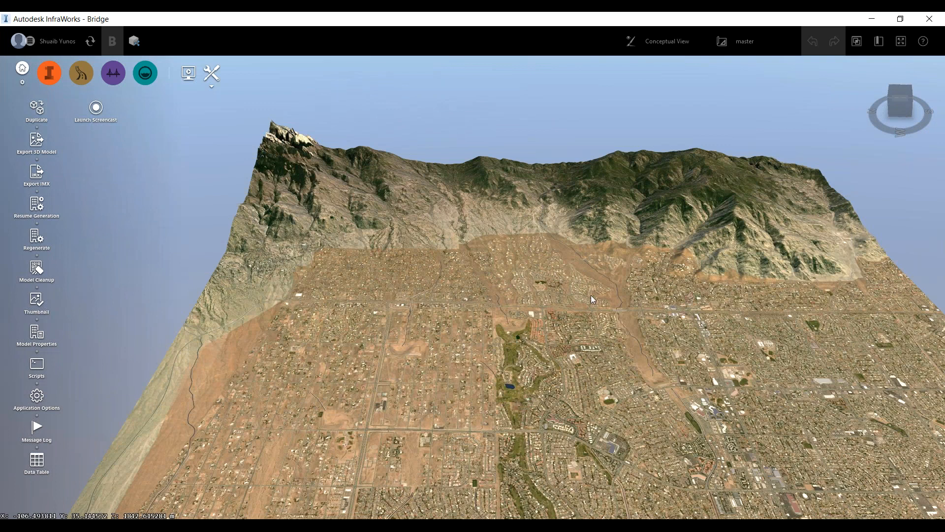
click(52, 79)
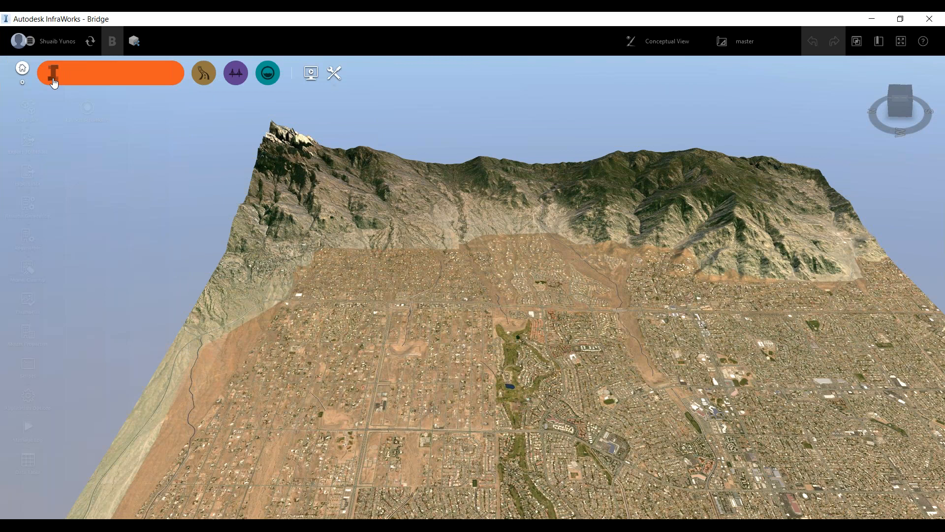
click(63, 75)
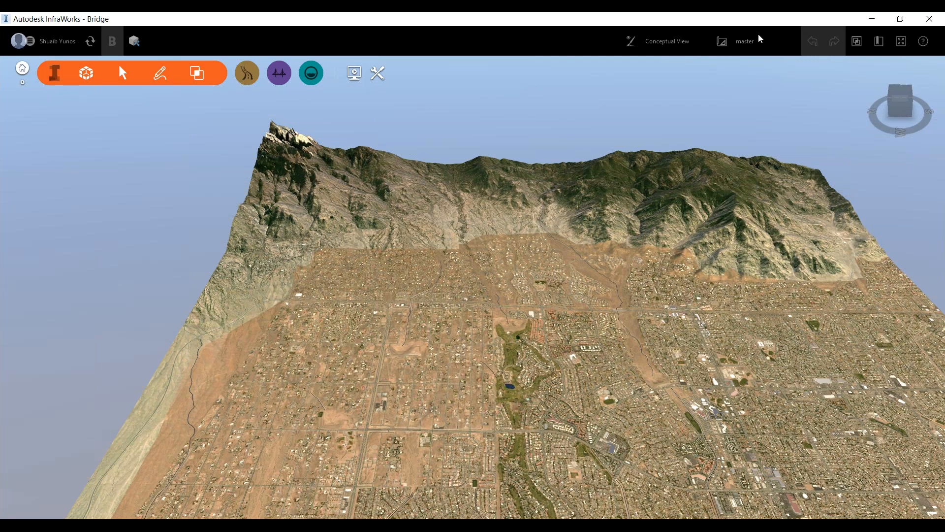
View the saved bookmarks for the proposed bridge location and the Proposed Bridge
click(880, 44)
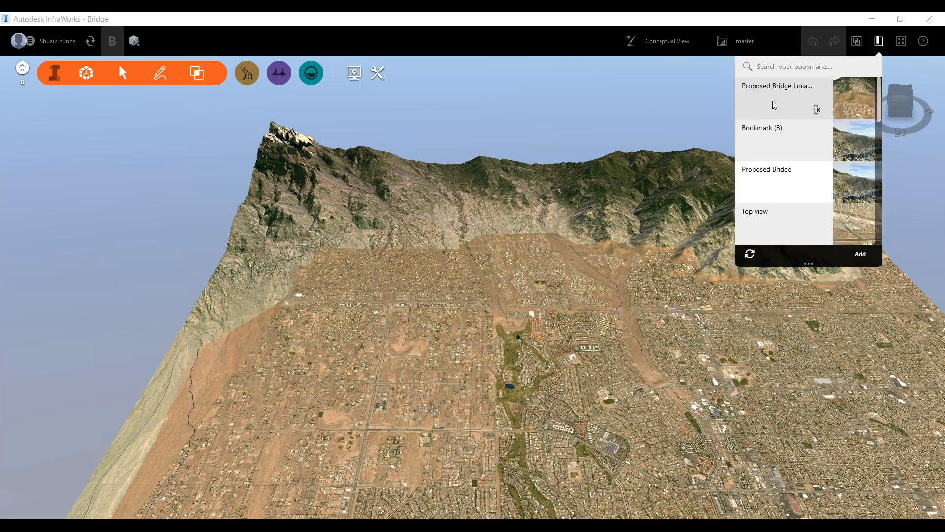
click(775, 105)
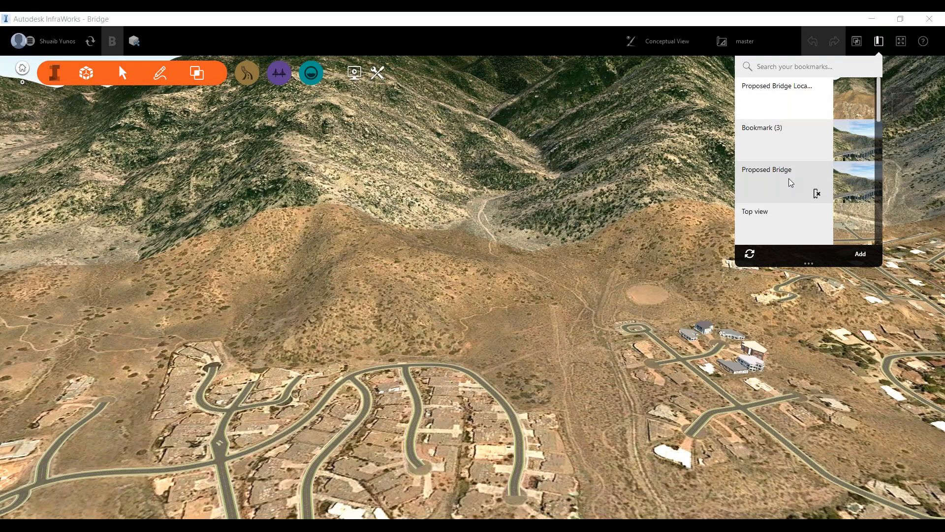
click(791, 183)
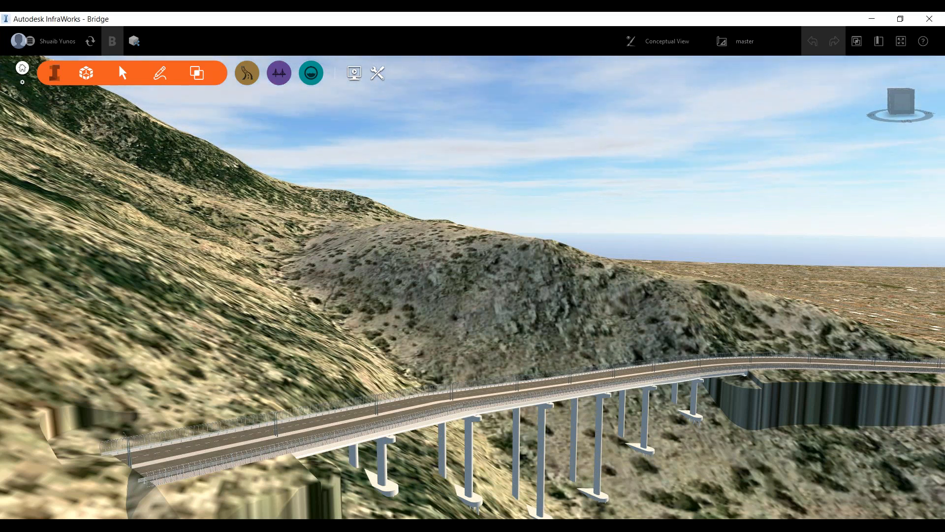
Return to the proposed bridge location bookmark and look closely at the valley between the two hillsides
click(879, 41)
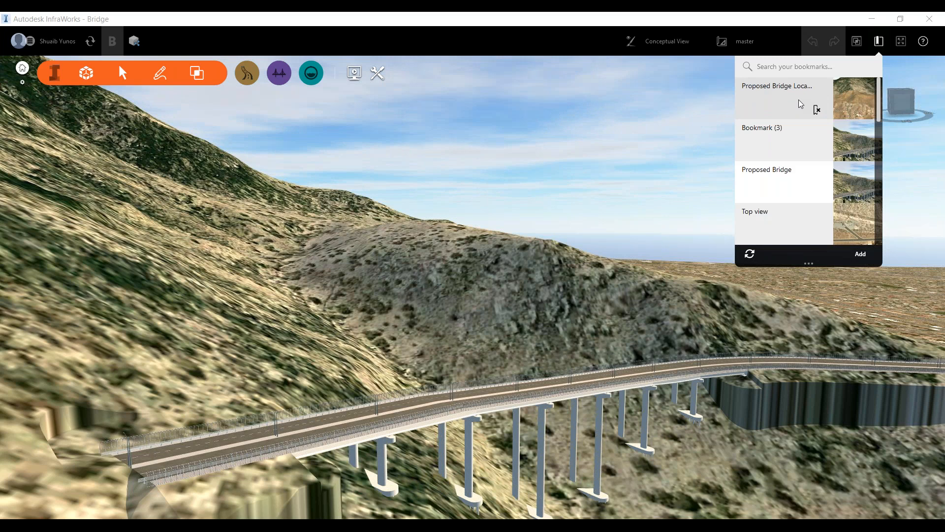
click(800, 103)
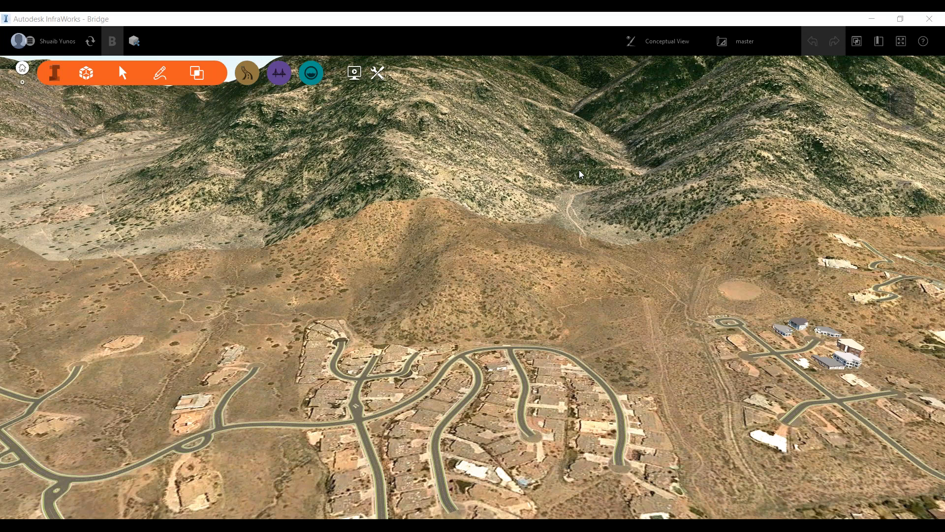
scroll(580, 174, up, 1)
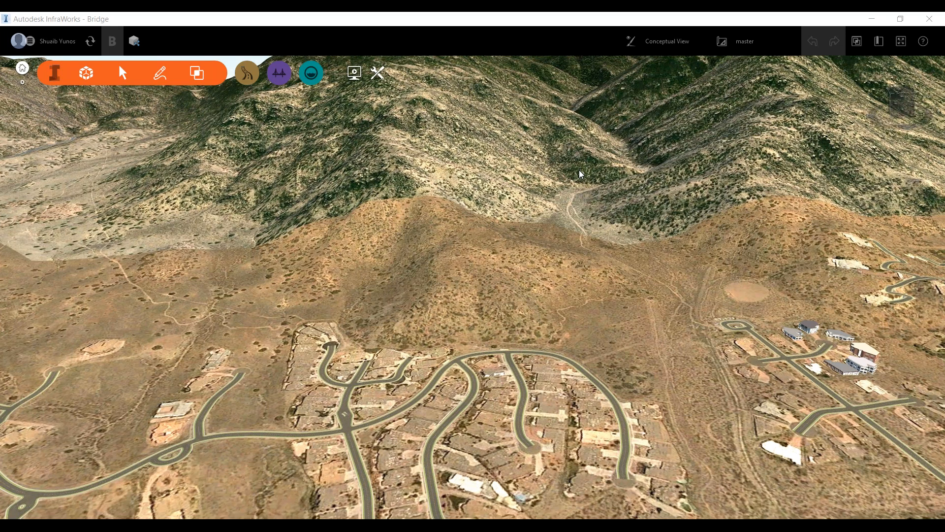
scroll(534, 308, up, 3)
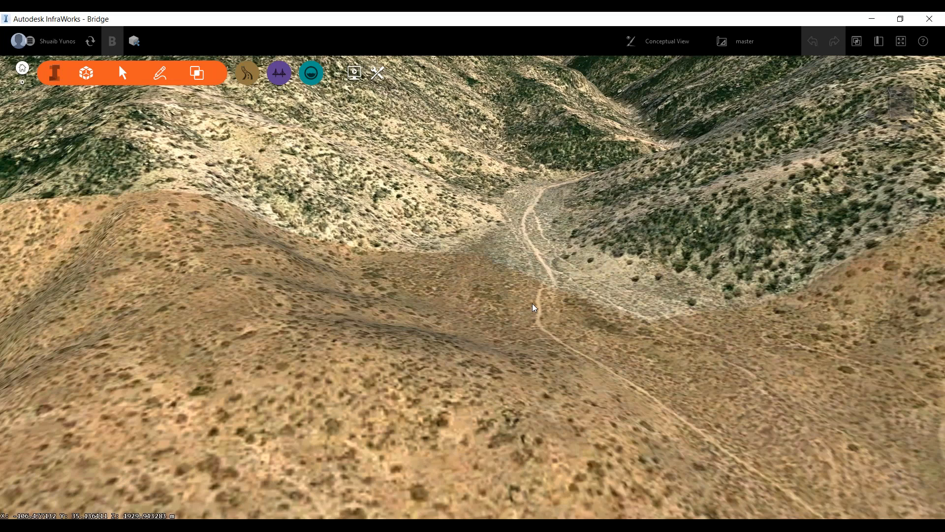
scroll(532, 304, up, 1)
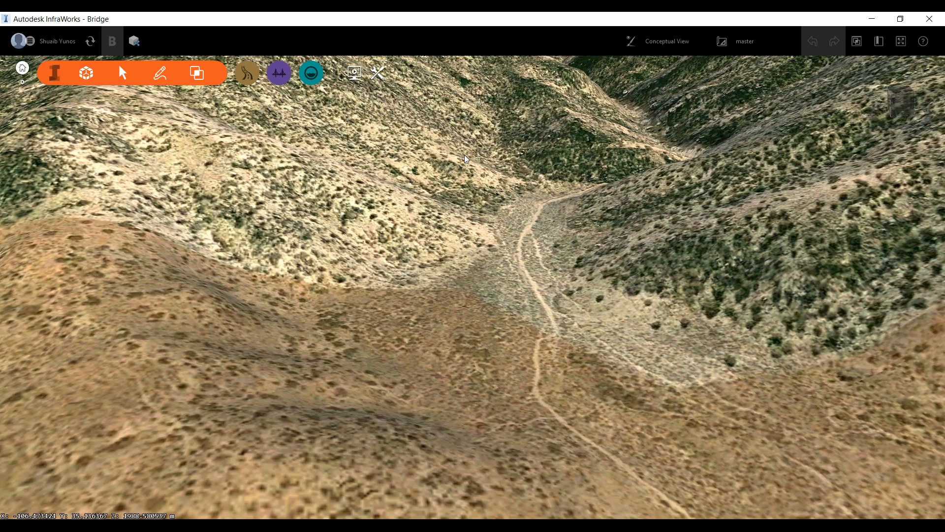
Draw a component road about 814 m long across the valley, running from one hillside to the other
mouse_move(246, 73)
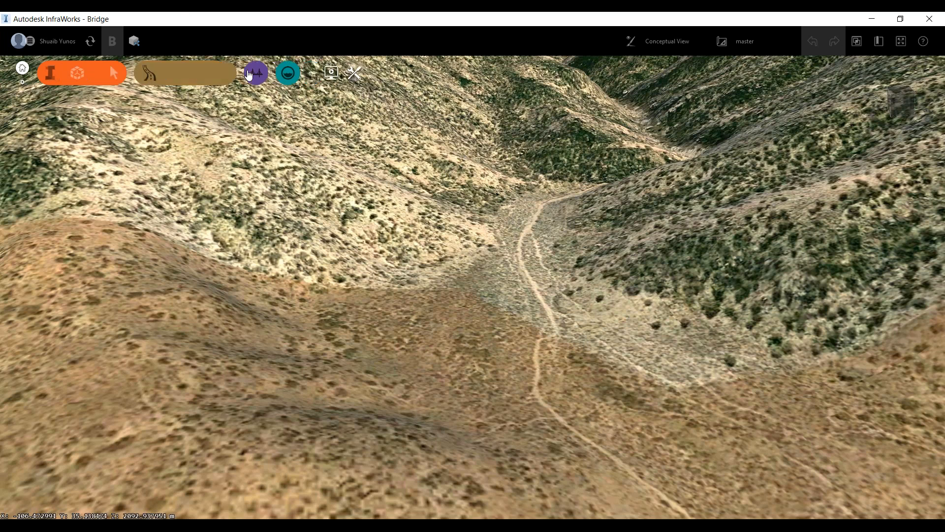
click(149, 78)
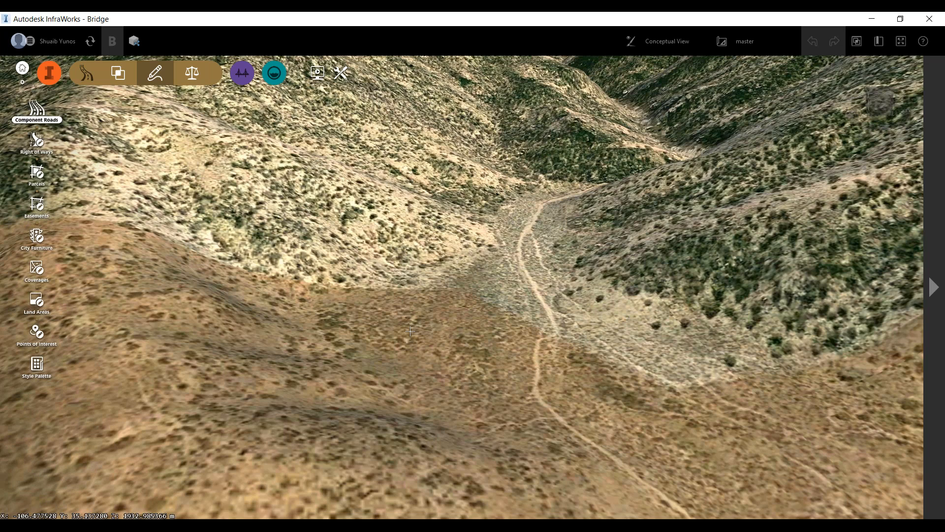
scroll(410, 331, down, 1)
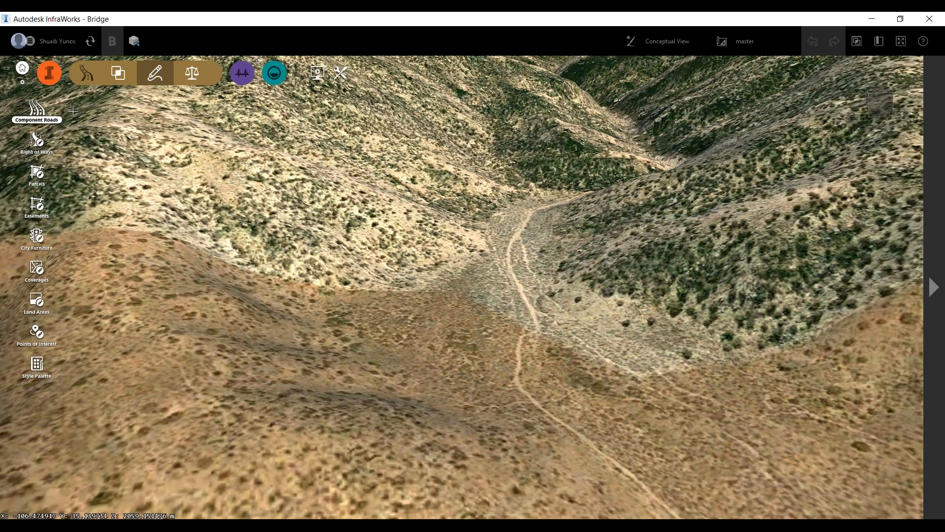
click(91, 121)
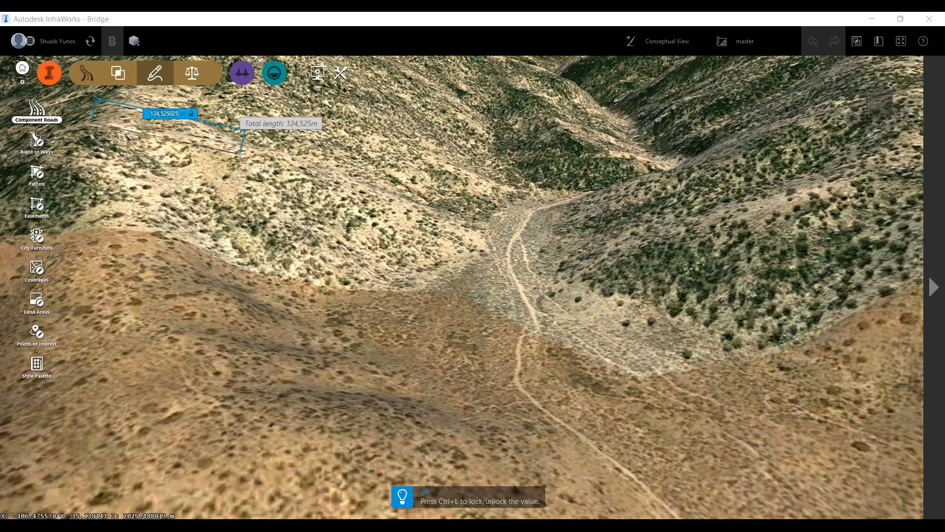
click(239, 154)
click(494, 255)
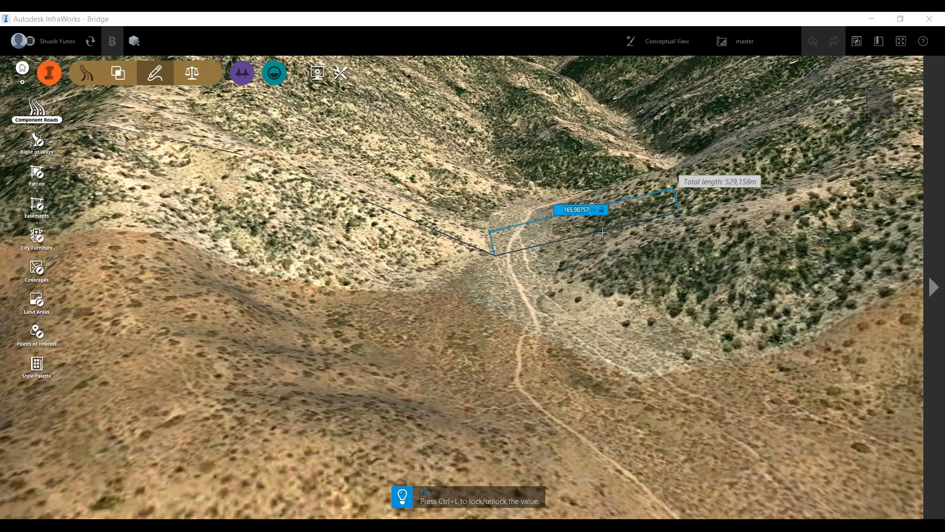
click(602, 232)
scroll(640, 232, down, 2)
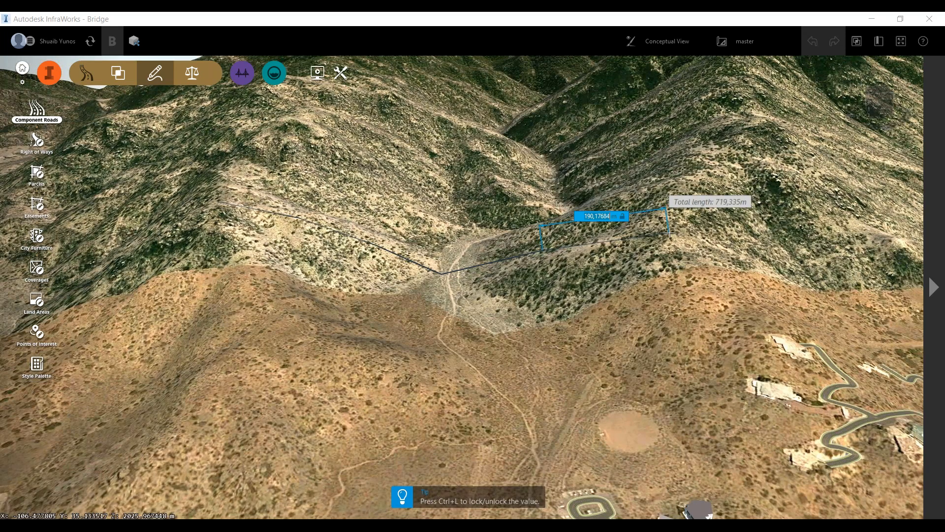
click(669, 232)
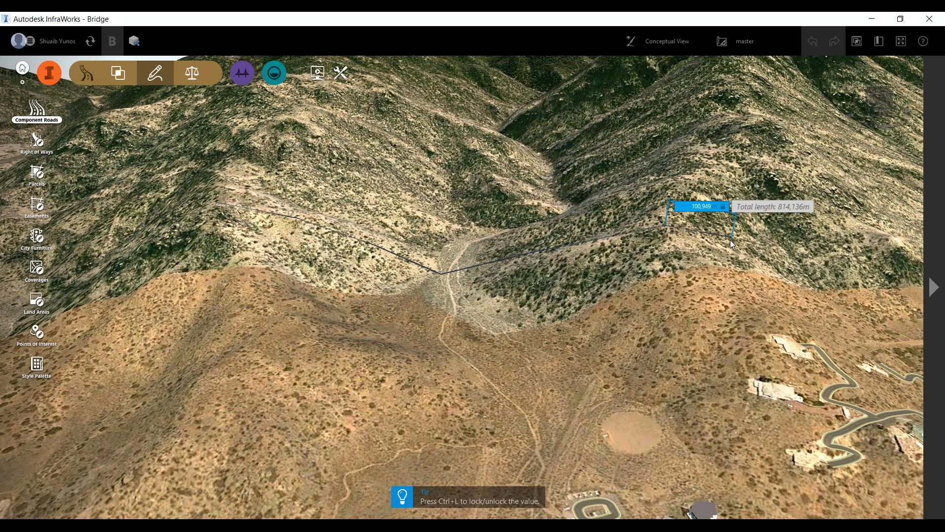
double_click(730, 240)
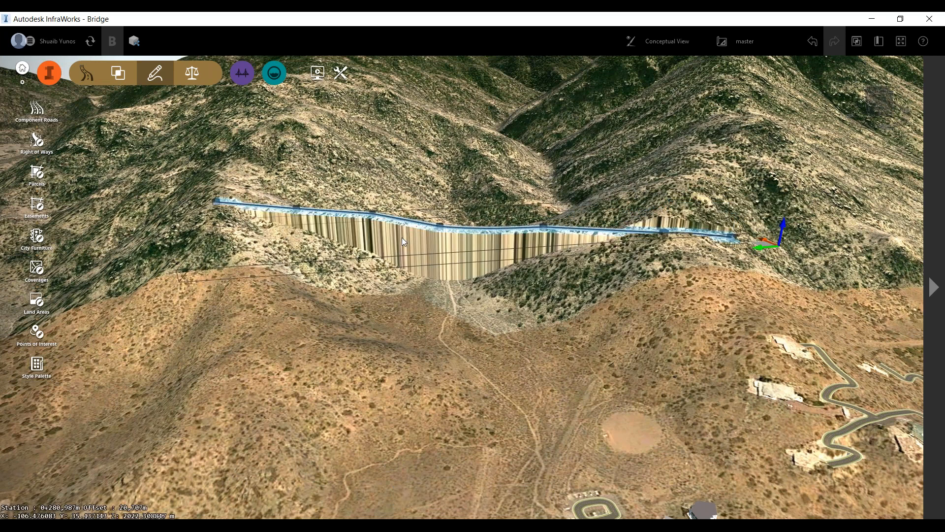
Inspect the new component road up close, checking its lanes and stationing near the start of the alignment
scroll(430, 202, up, 1)
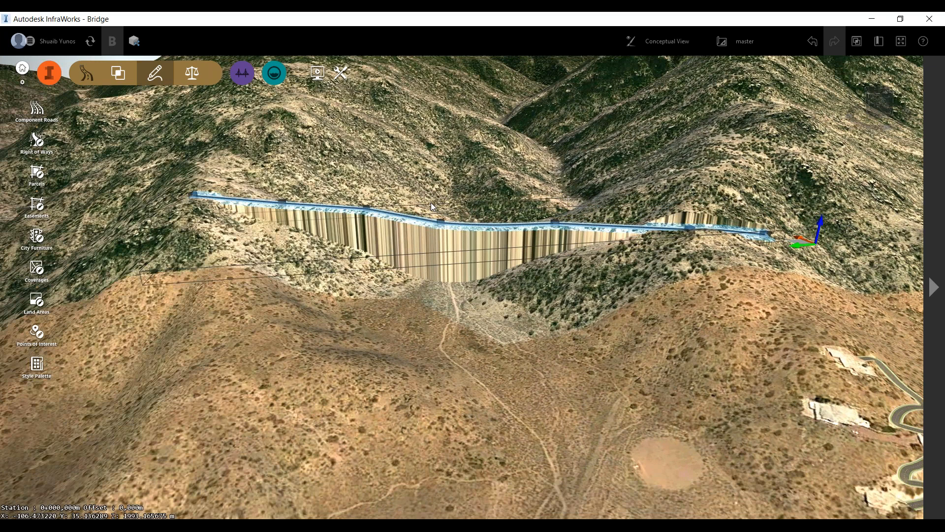
scroll(430, 202, up, 2)
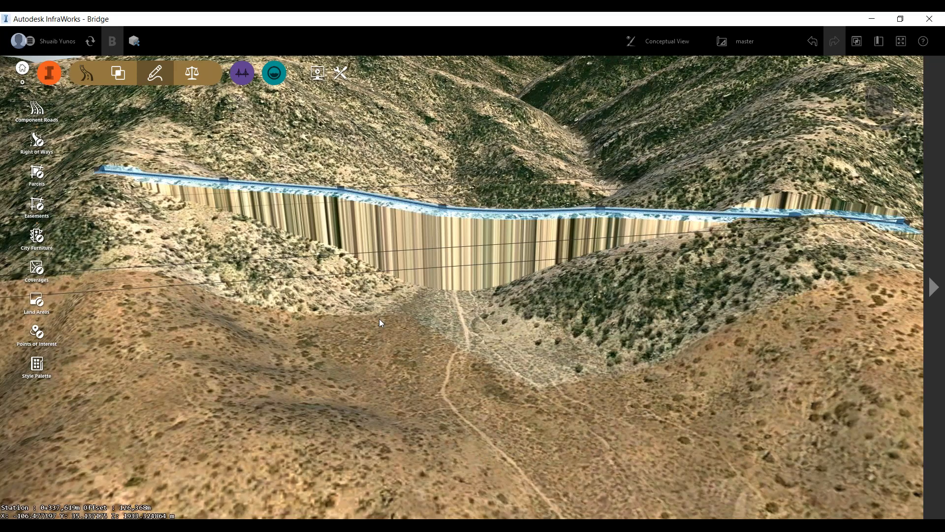
drag(379, 318, 456, 438)
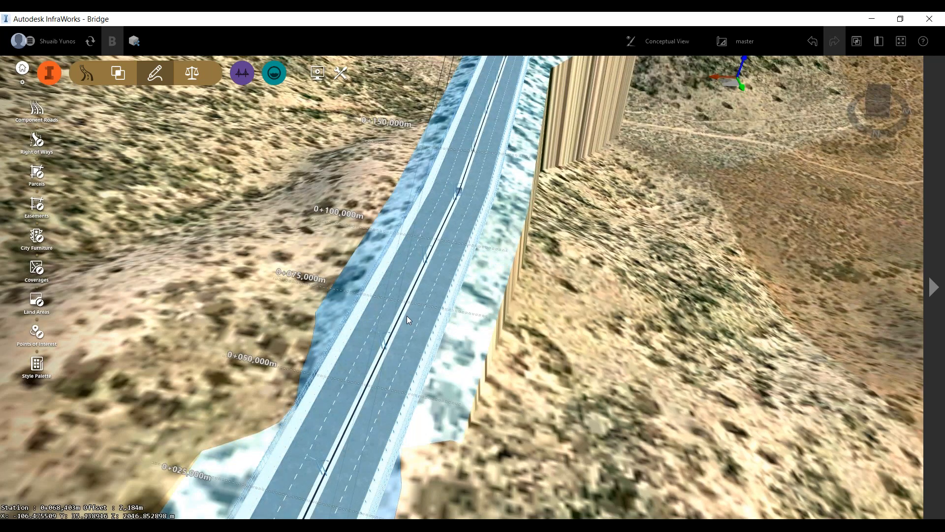
drag(406, 315, 423, 279)
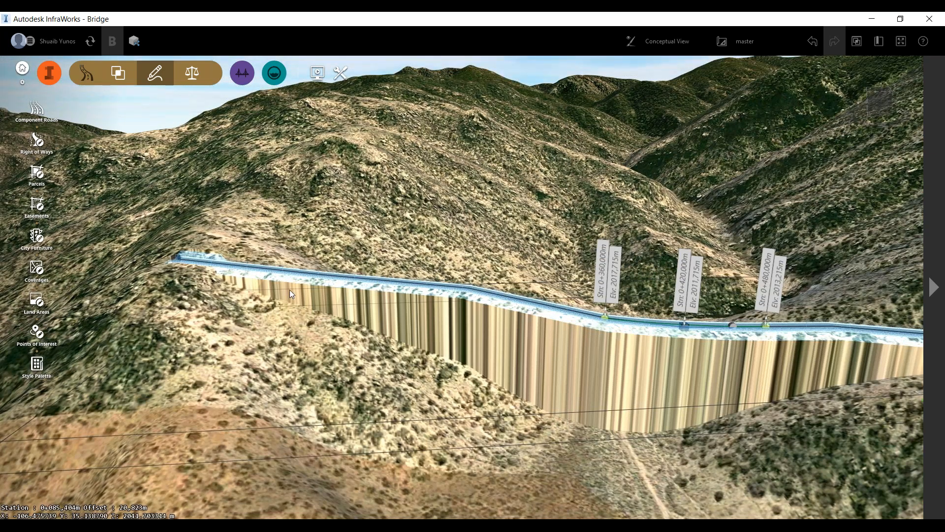
Examine the road's profile and the embankment beneath it across the valley from several angles
scroll(317, 315, down, 2)
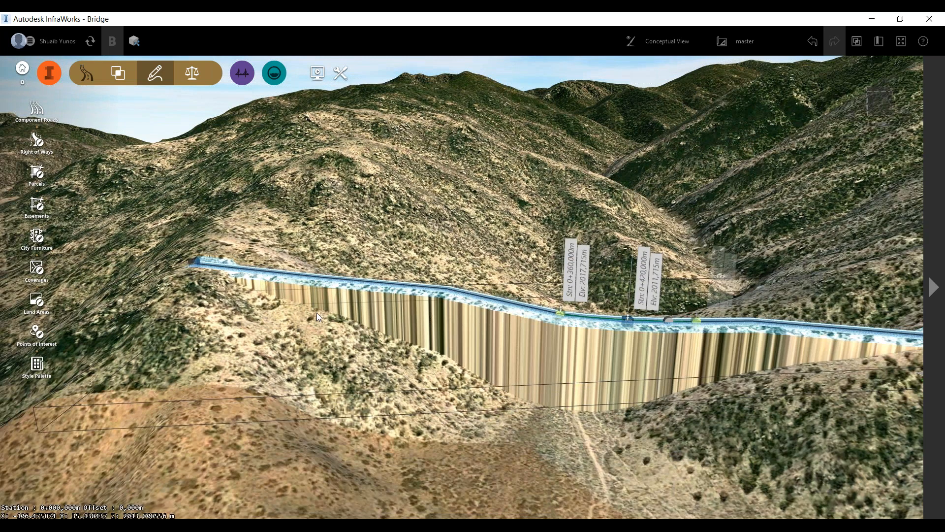
scroll(317, 313, down, 1)
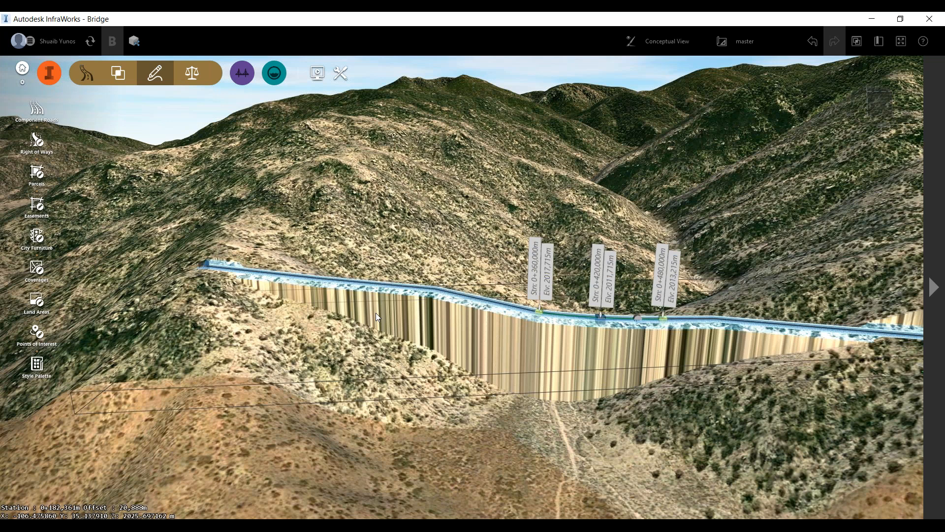
scroll(573, 345, up, 1)
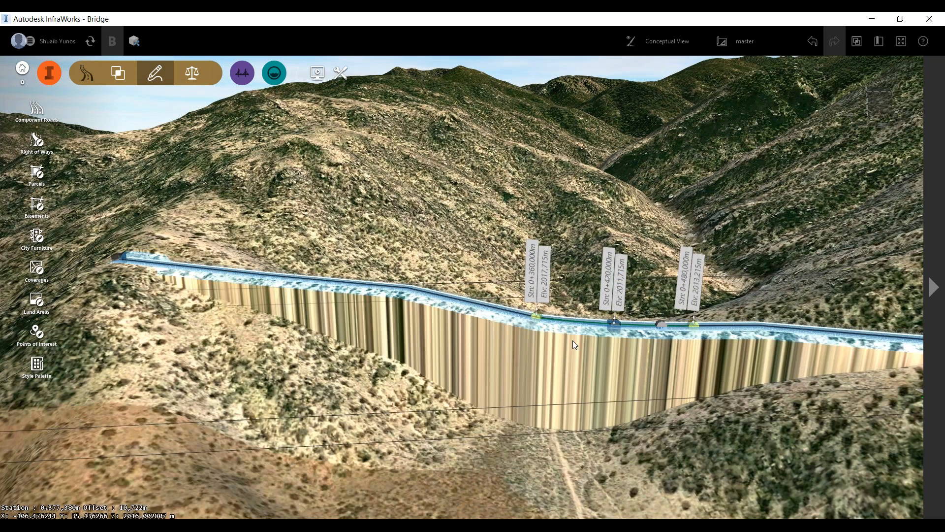
scroll(556, 375, up, 1)
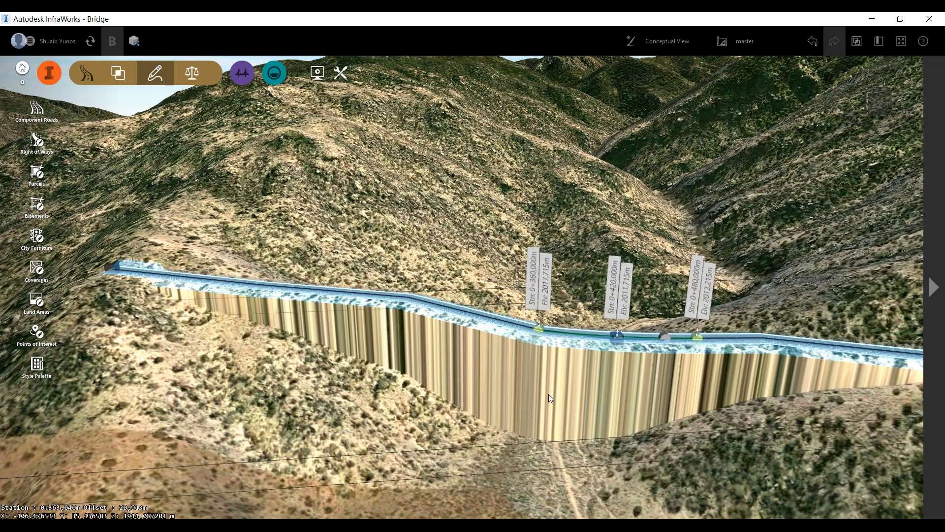
middle_drag(548, 393, 524, 341)
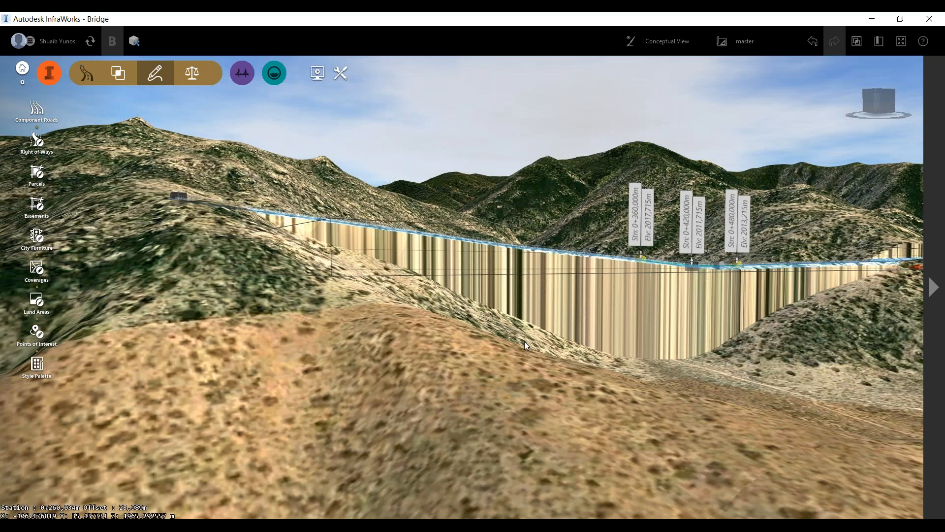
middle_drag(524, 341, 199, 271)
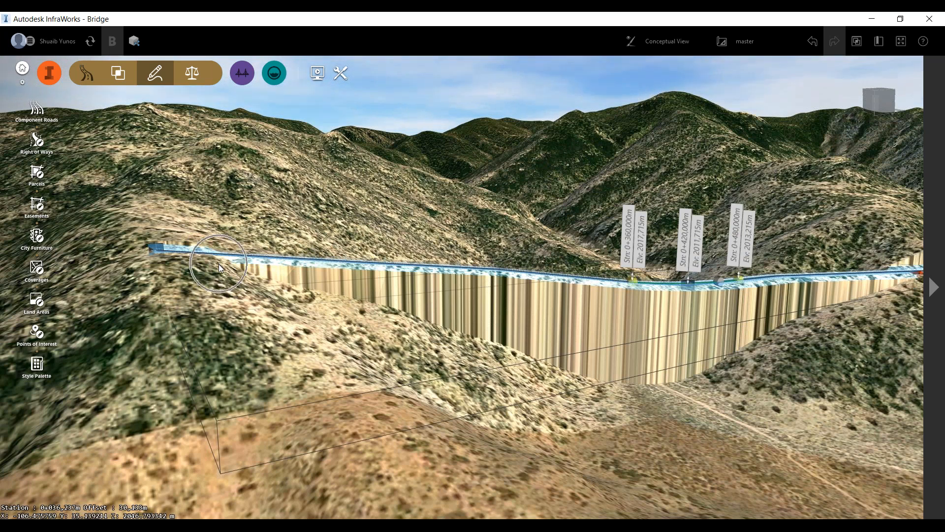
middle_drag(297, 269, 199, 267)
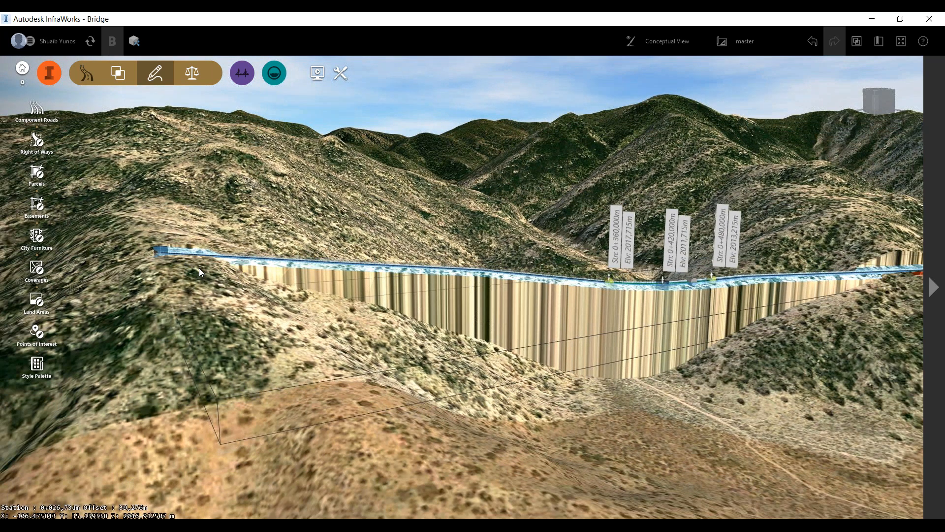
scroll(199, 268, down, 2)
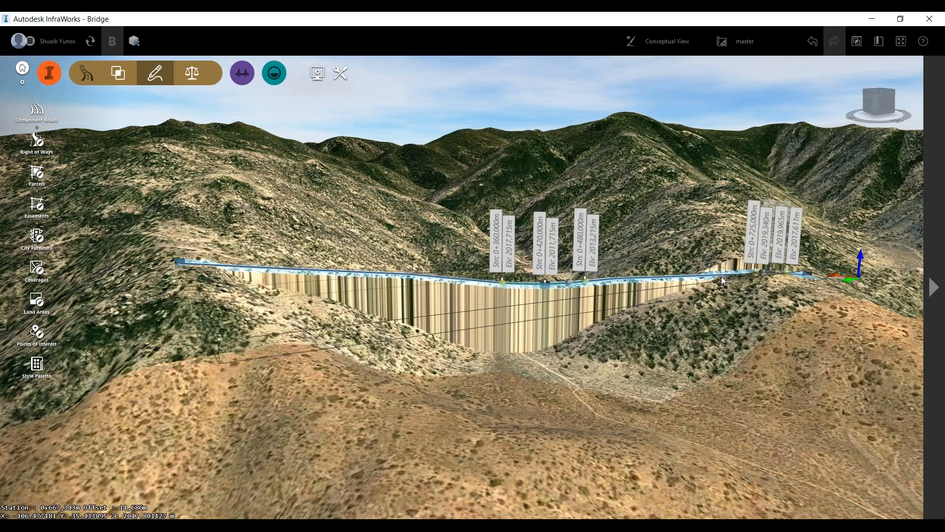
Add a precast I girder bridge about 700 m long to the road, from about station 0+017 to 0+717
middle_drag(721, 276, 516, 345)
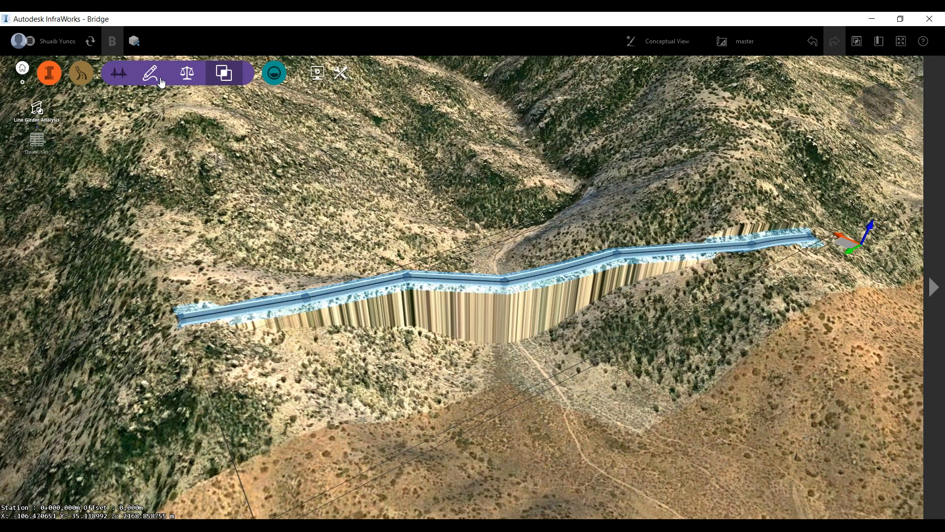
click(157, 82)
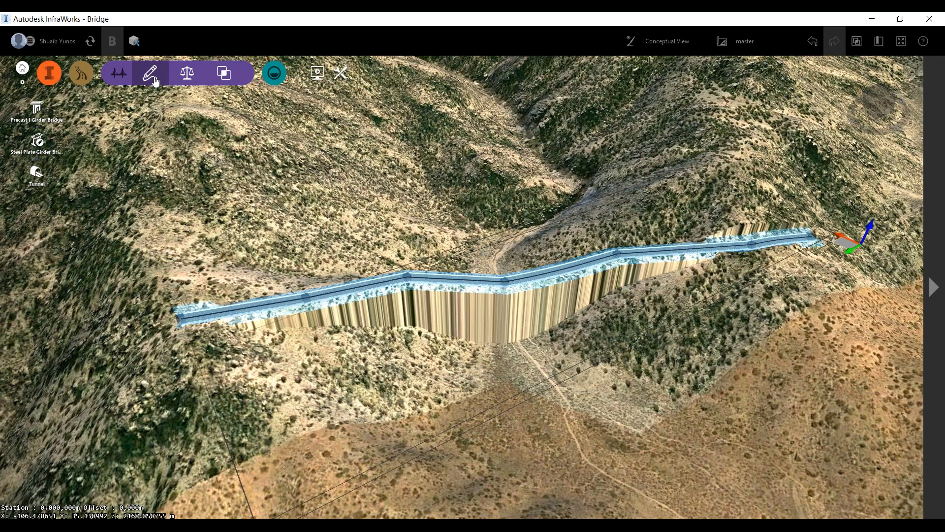
click(42, 185)
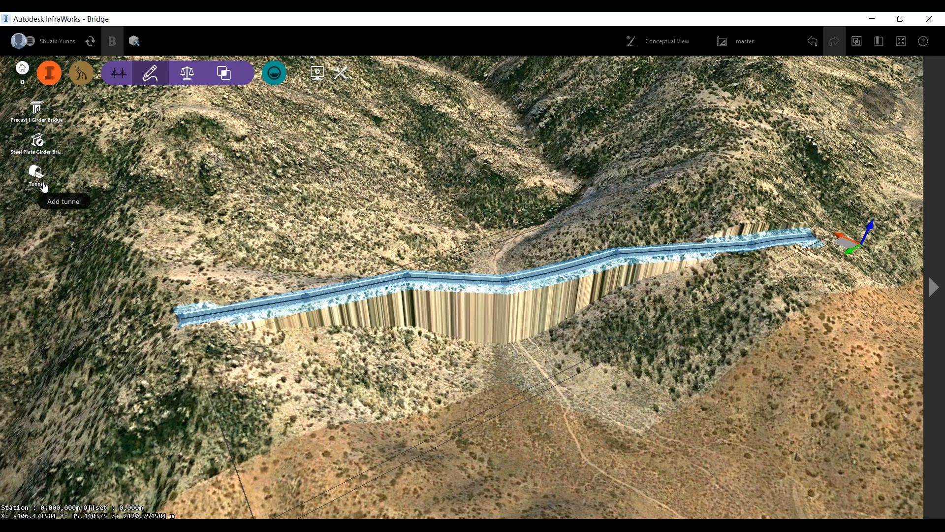
click(44, 186)
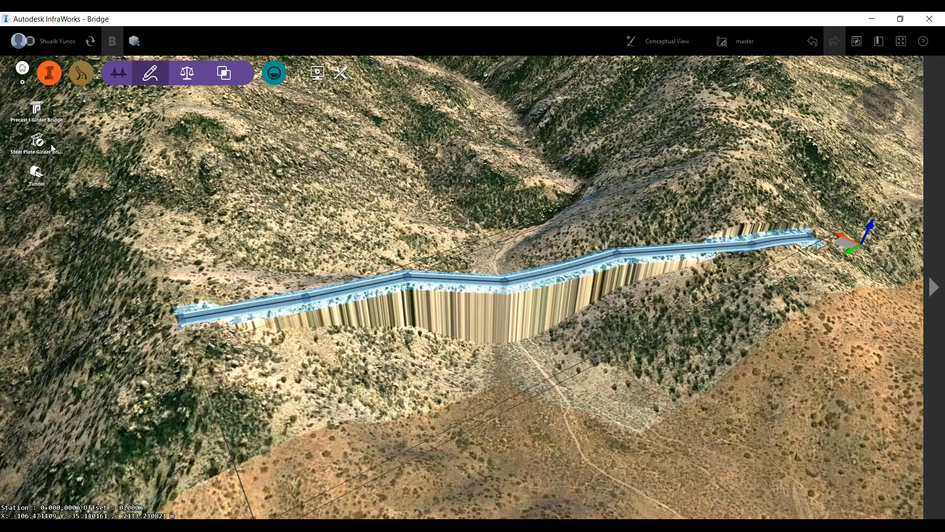
click(37, 109)
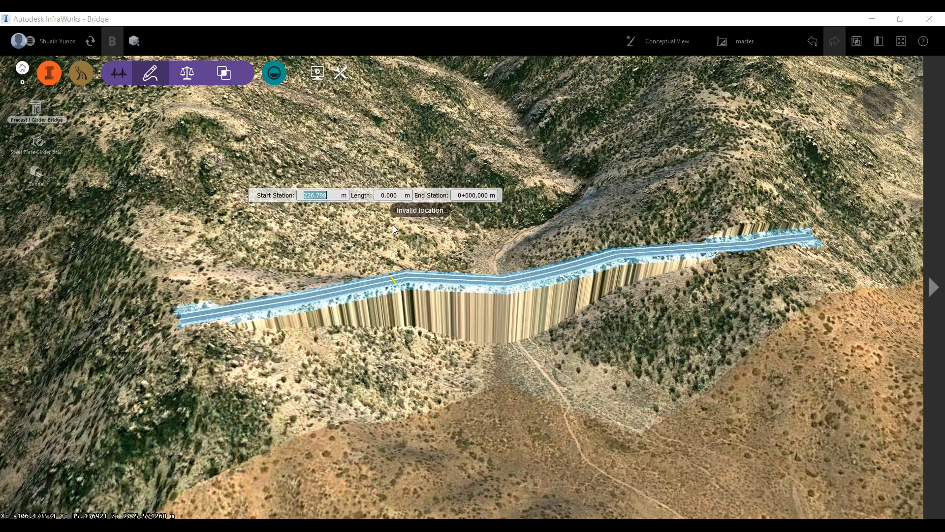
scroll(450, 216, up, 1)
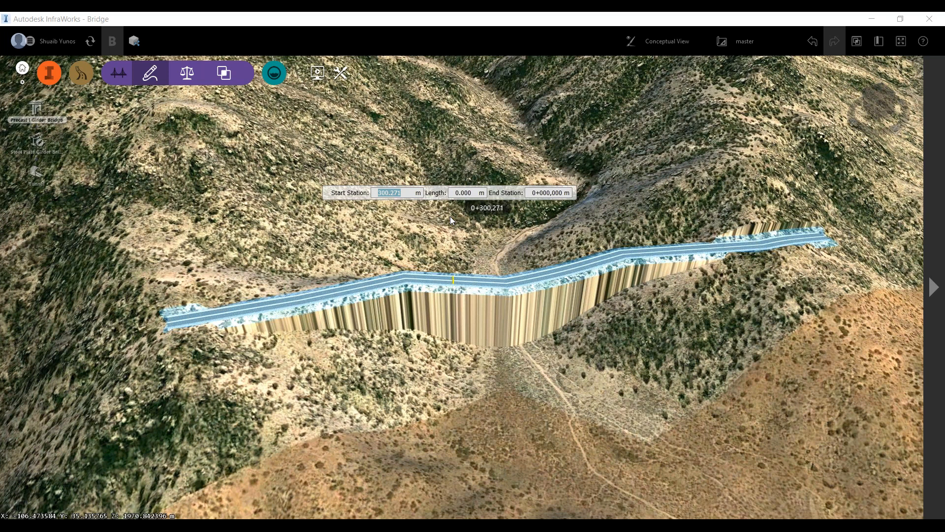
scroll(449, 217, up, 1)
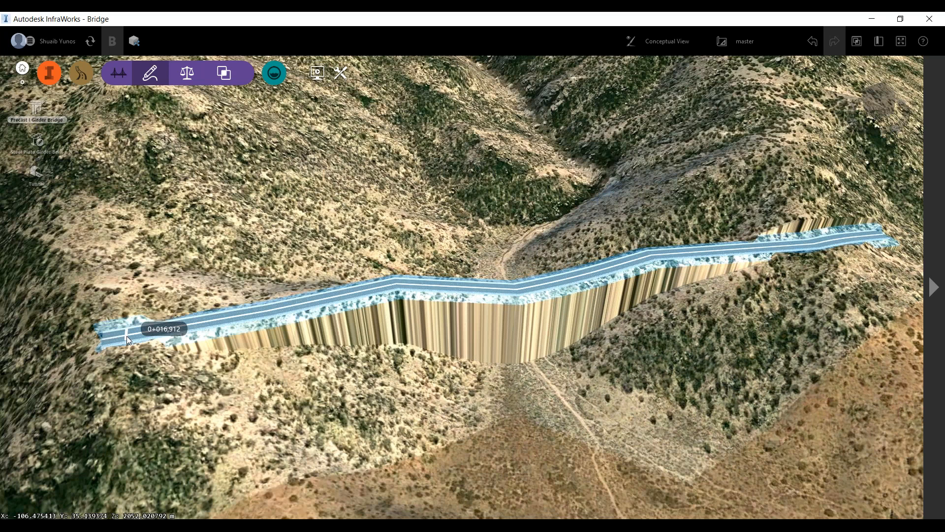
click(126, 335)
scroll(126, 336, down, 1)
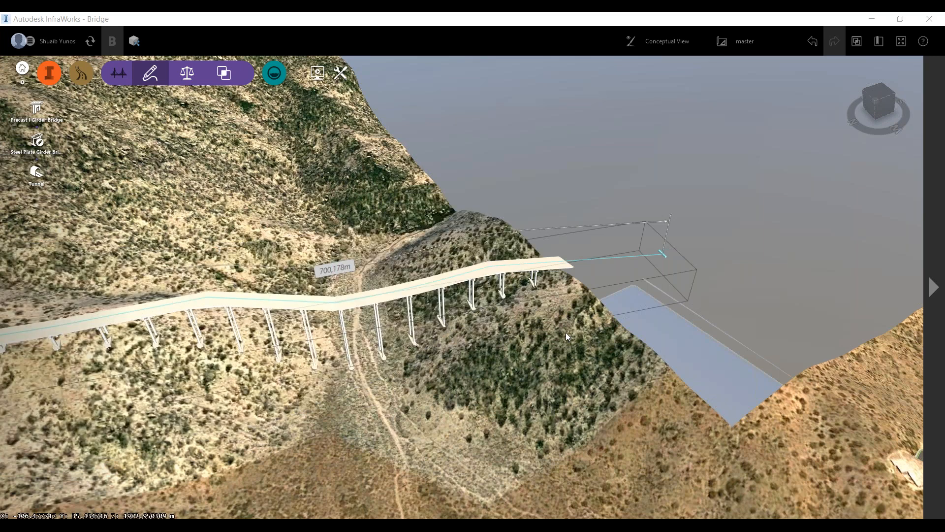
scroll(170, 315, up, 2)
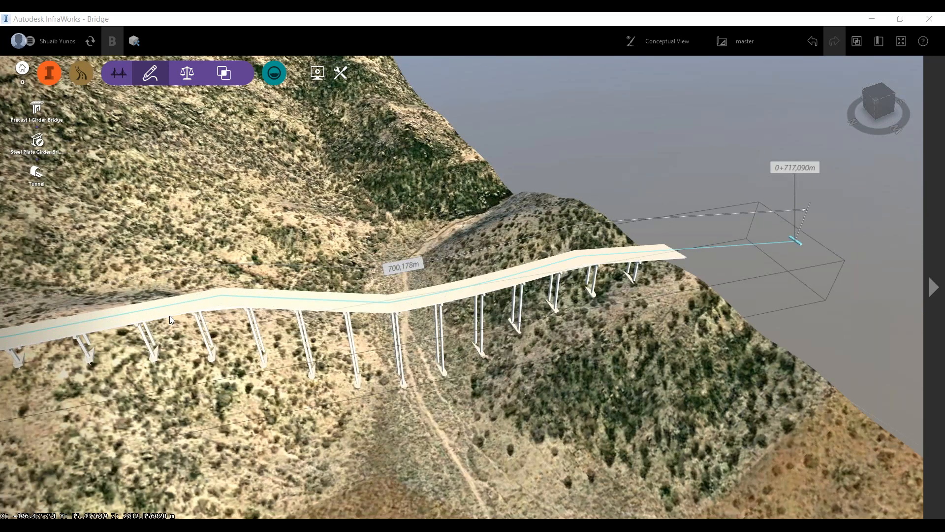
scroll(216, 395, up, 2)
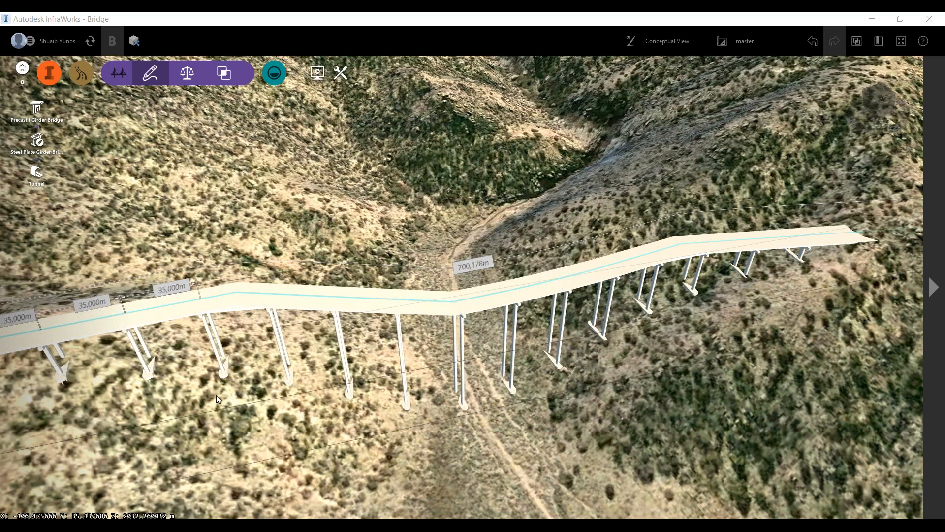
key(Escape)
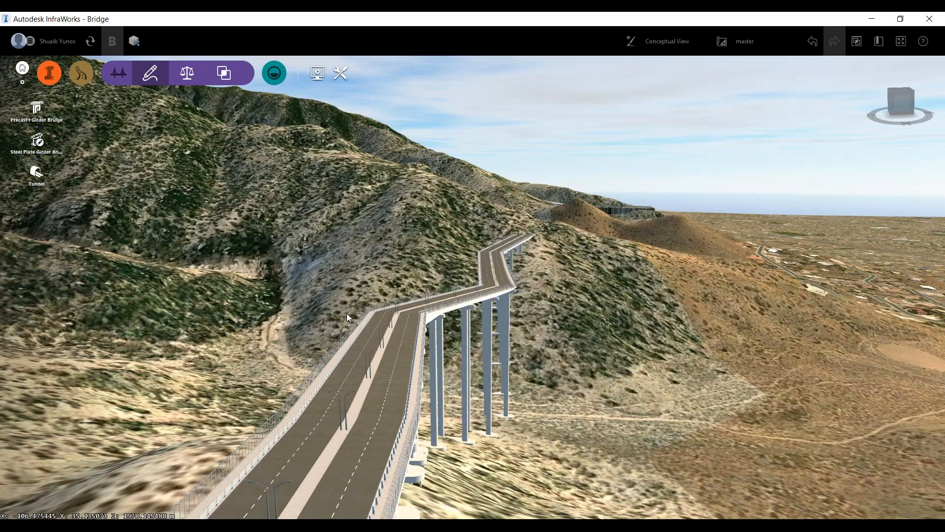
Examine the new bridge's lanes, railings, lampposts and piers from above and at deck level
scroll(347, 313, down, 2)
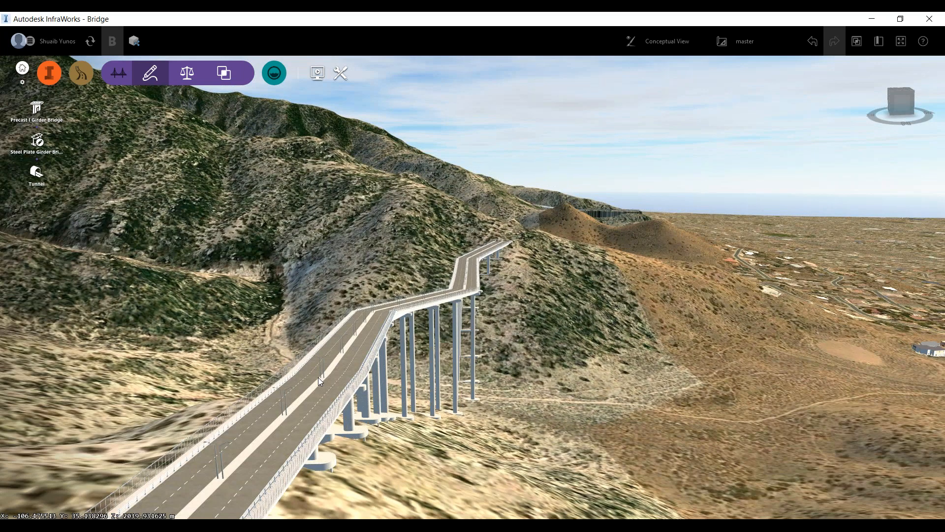
drag(318, 377, 316, 305)
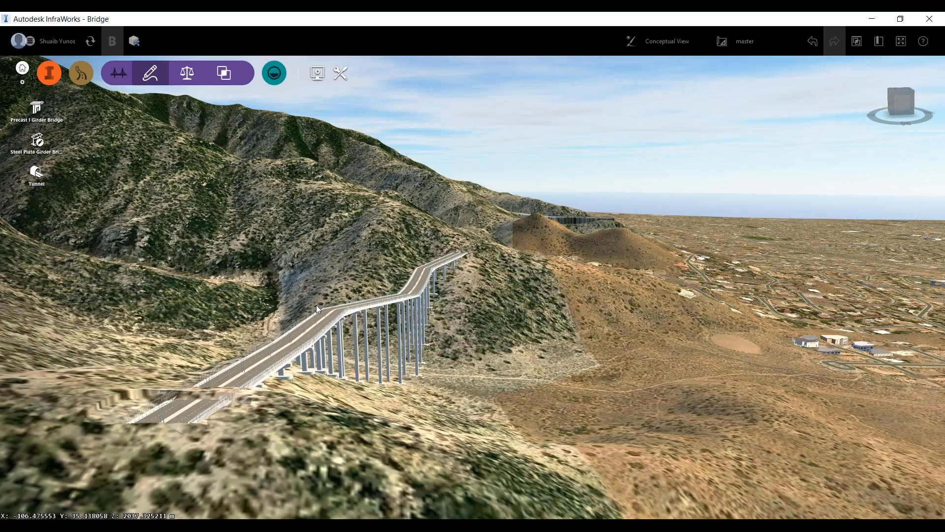
scroll(316, 305, up, 3)
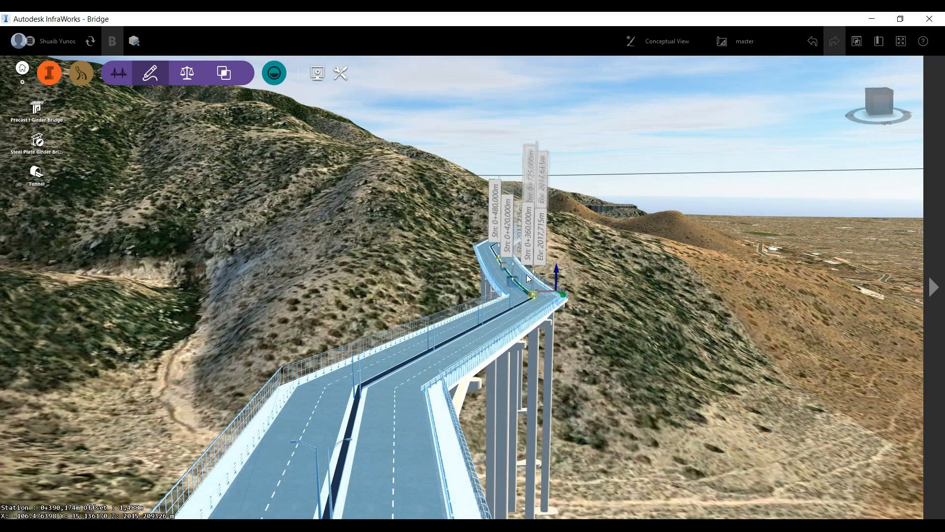
click(248, 453)
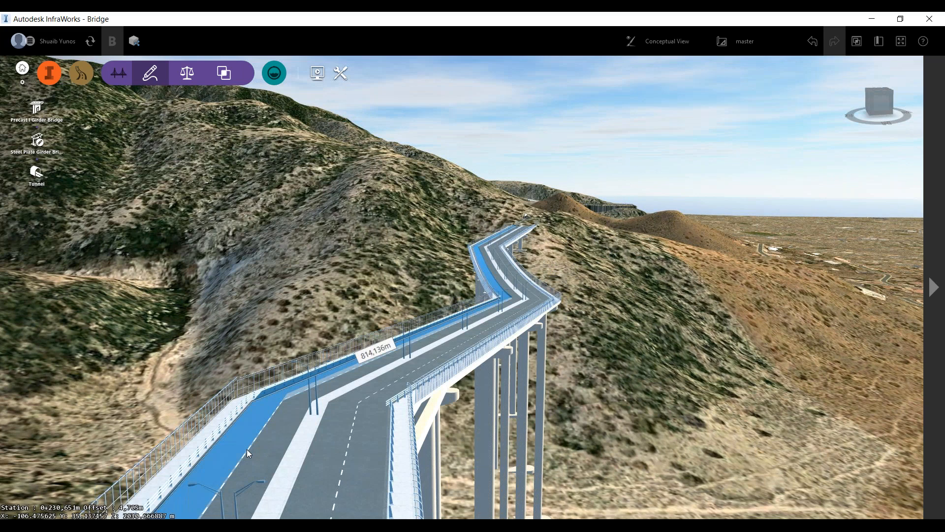
drag(246, 449, 324, 374)
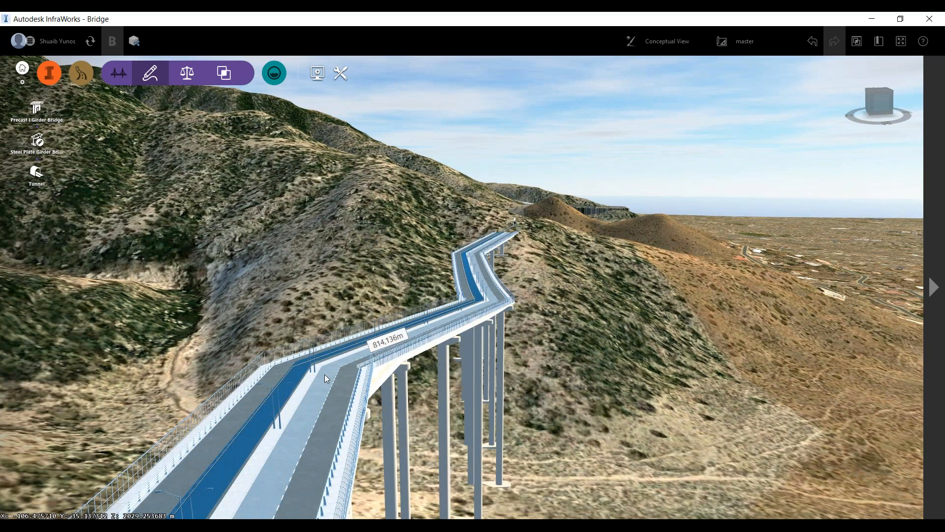
drag(324, 374, 341, 336)
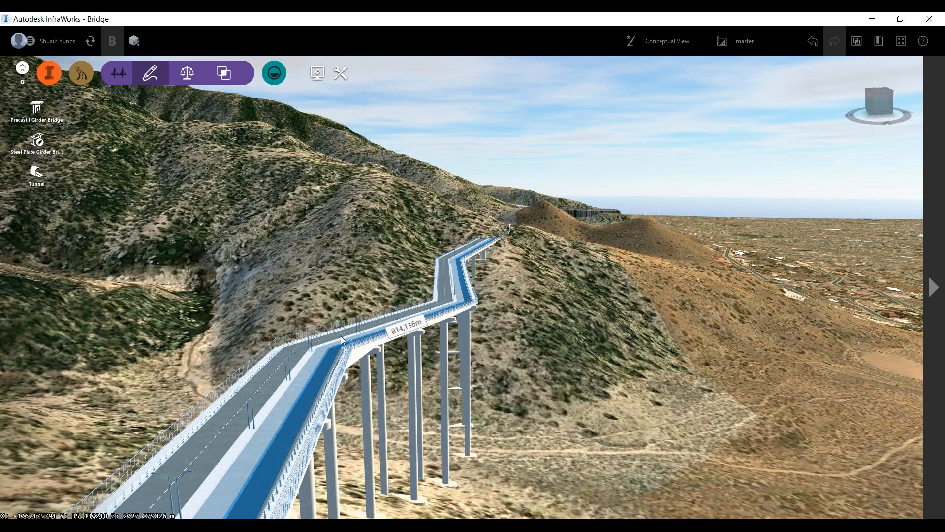
drag(341, 335, 536, 465)
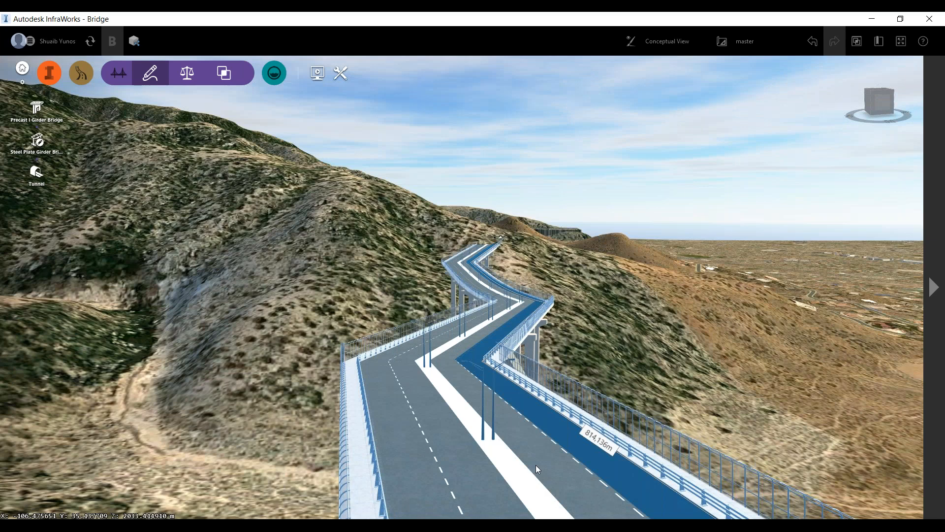
drag(536, 465, 698, 431)
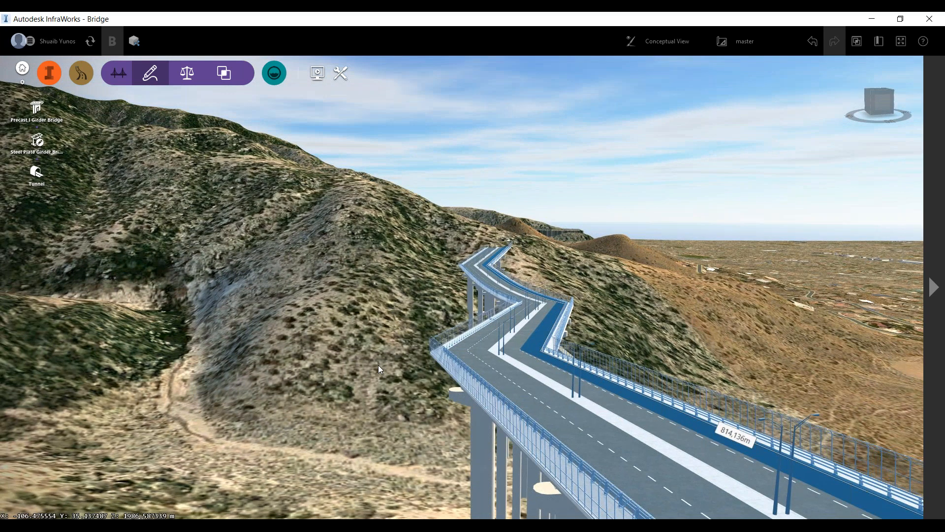
drag(379, 368, 387, 459)
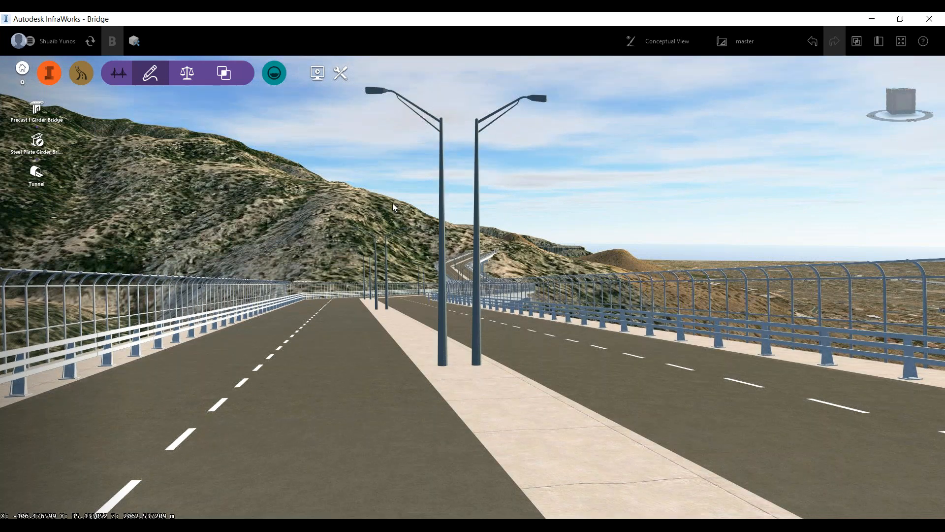
Review the road's cross section at station 0+000, including its cut and fill display, and close it
right_click(337, 364)
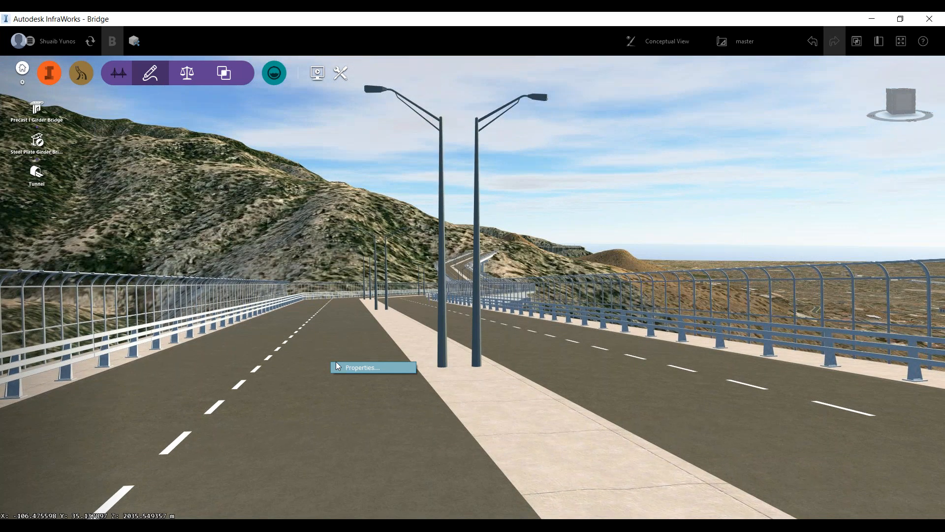
click(330, 411)
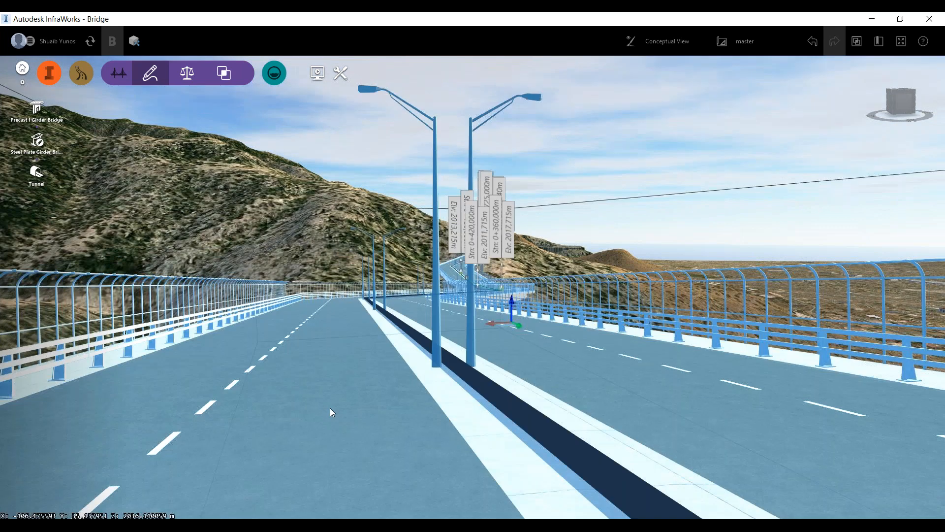
right_click(330, 408)
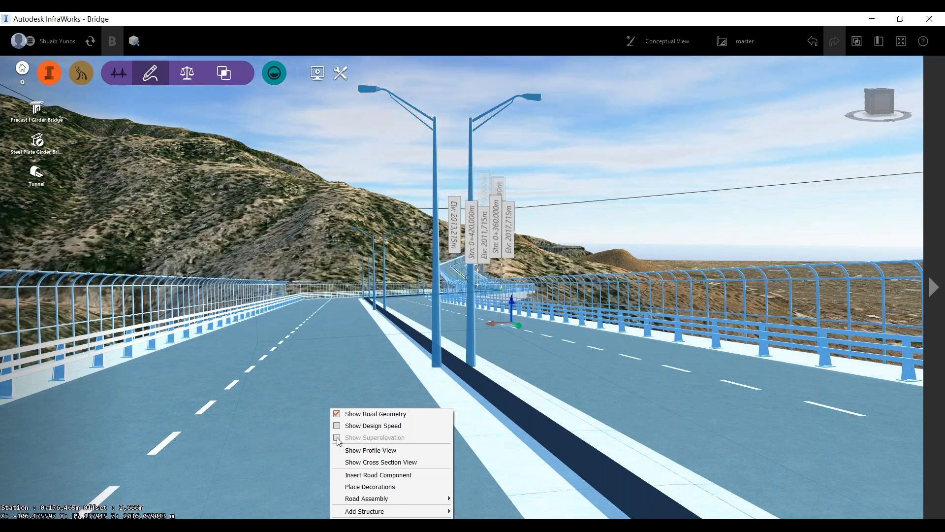
click(398, 463)
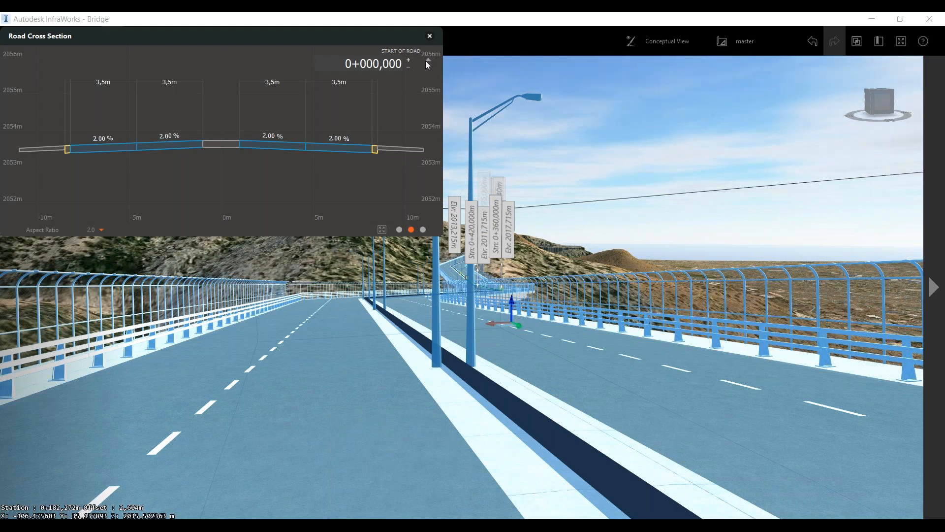
click(423, 230)
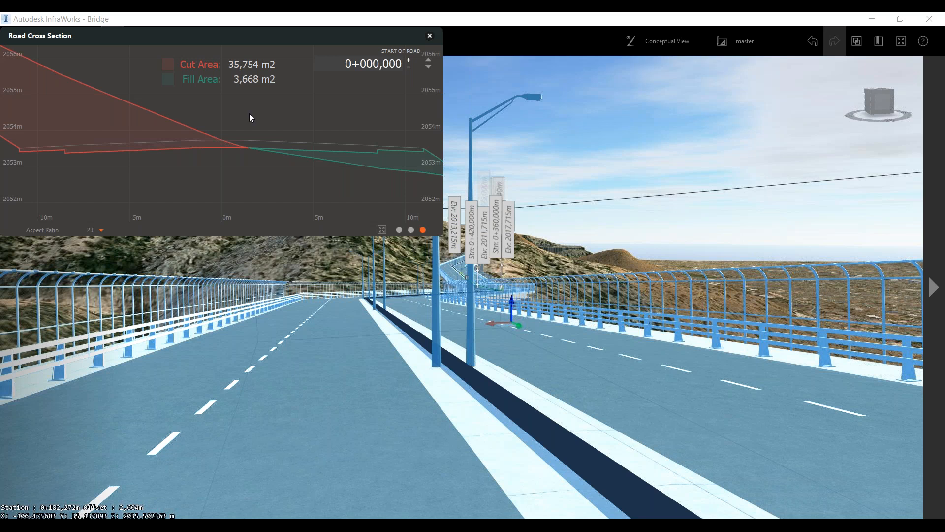
click(398, 229)
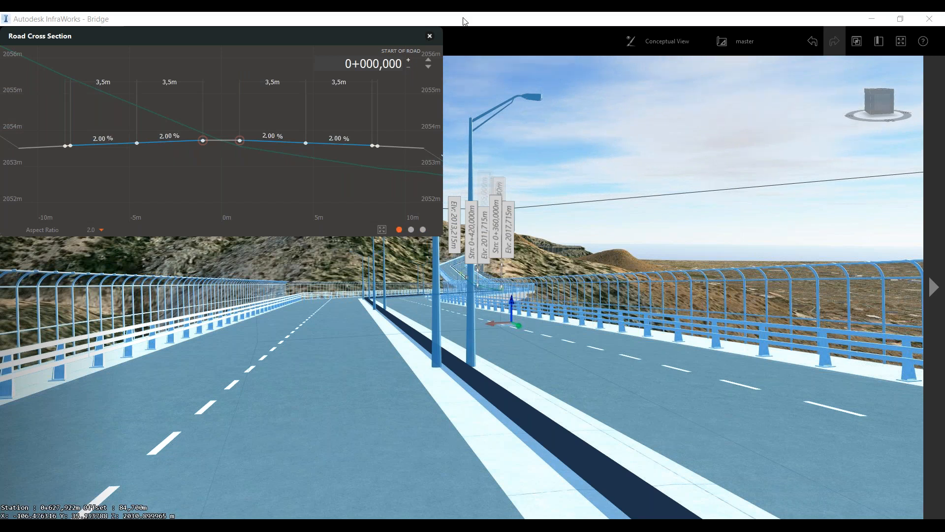
click(430, 37)
Inspect the girders and piers from beneath the deck, and open the bridge's properties and its list of assembly templates
middle_drag(408, 345, 445, 349)
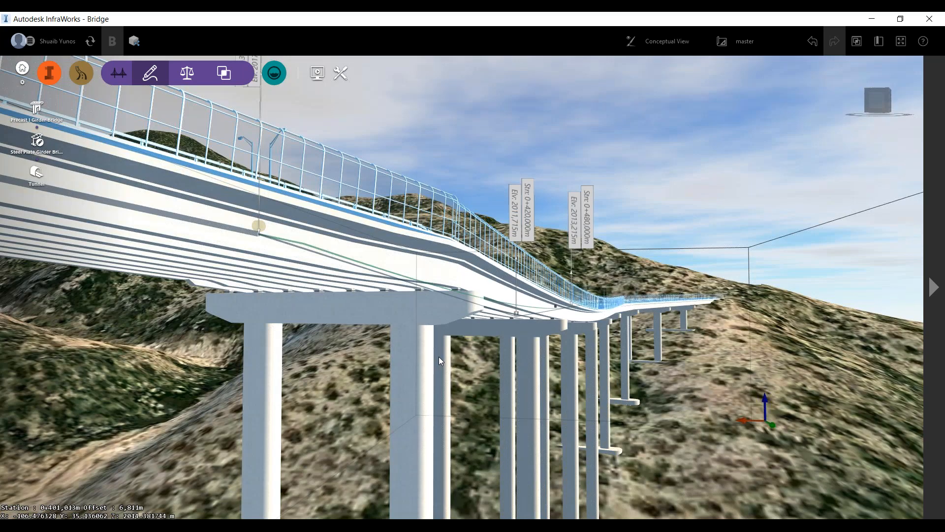
drag(438, 356, 497, 338)
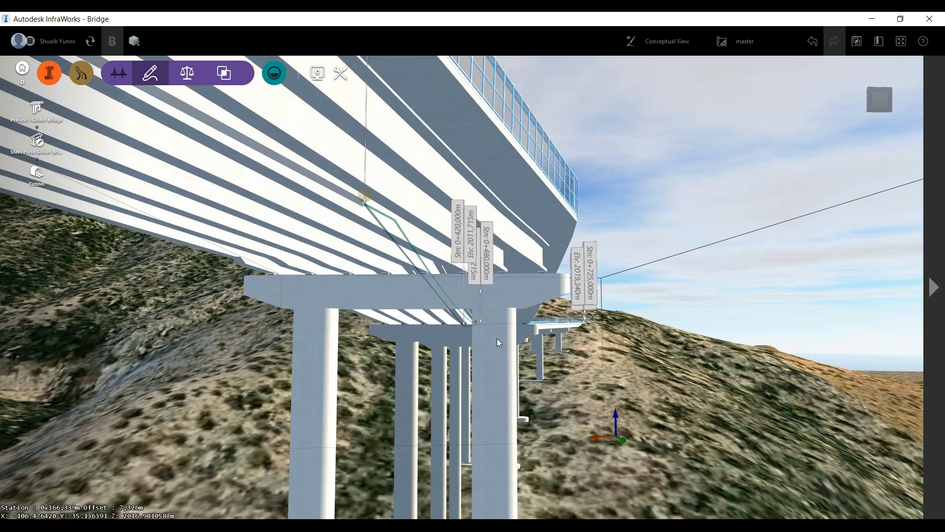
click(497, 338)
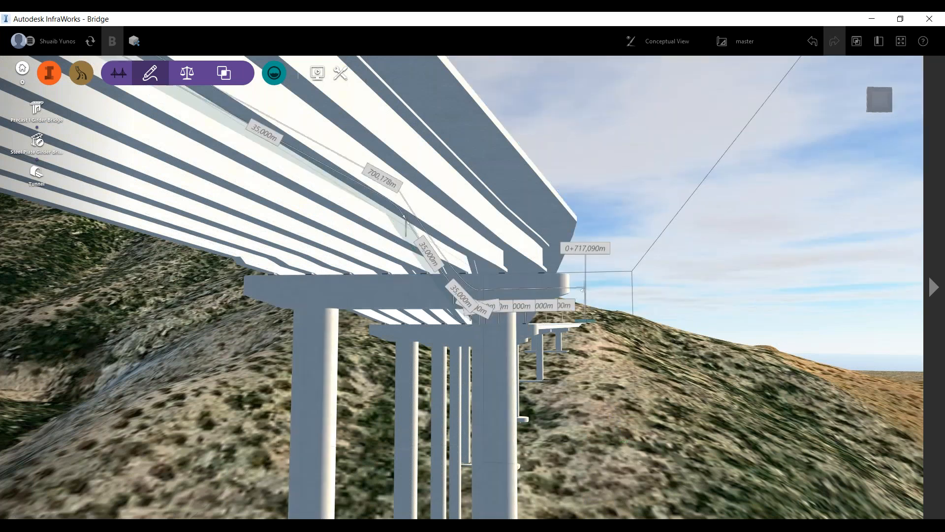
click(928, 304)
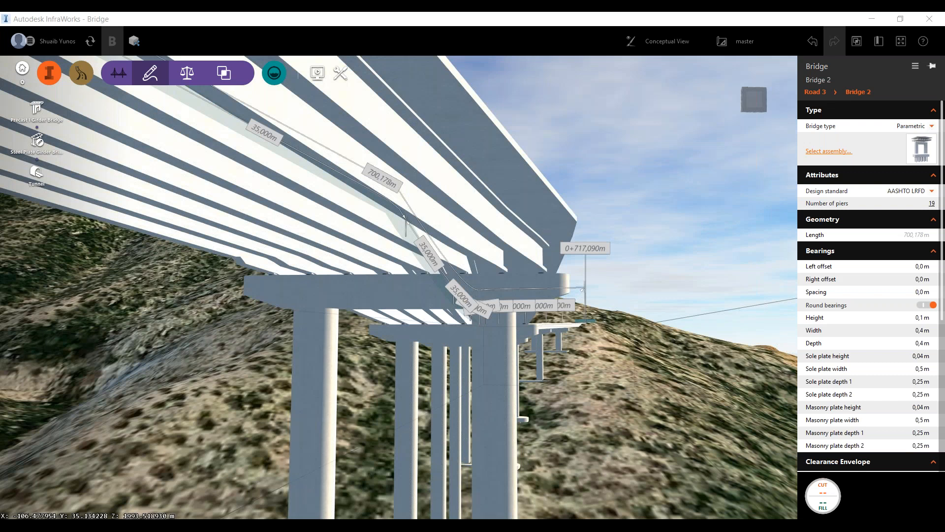
click(509, 294)
click(934, 287)
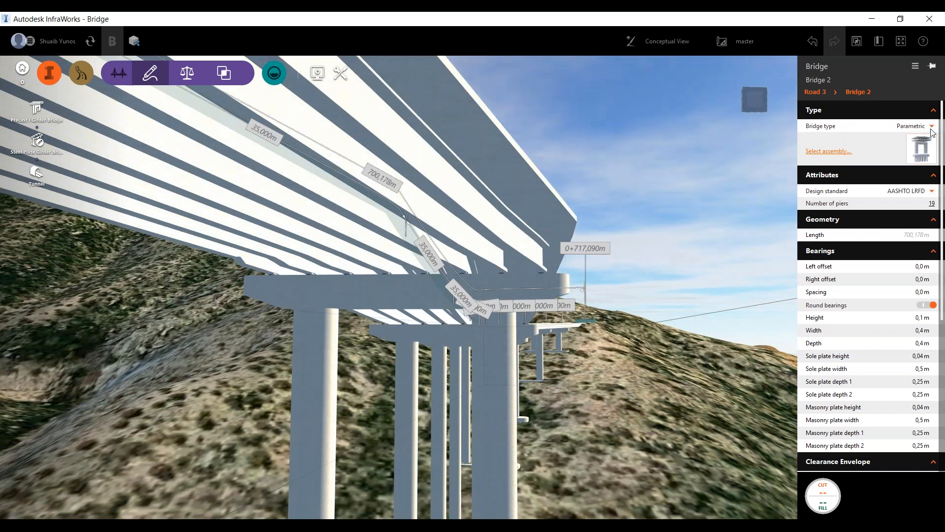
click(821, 152)
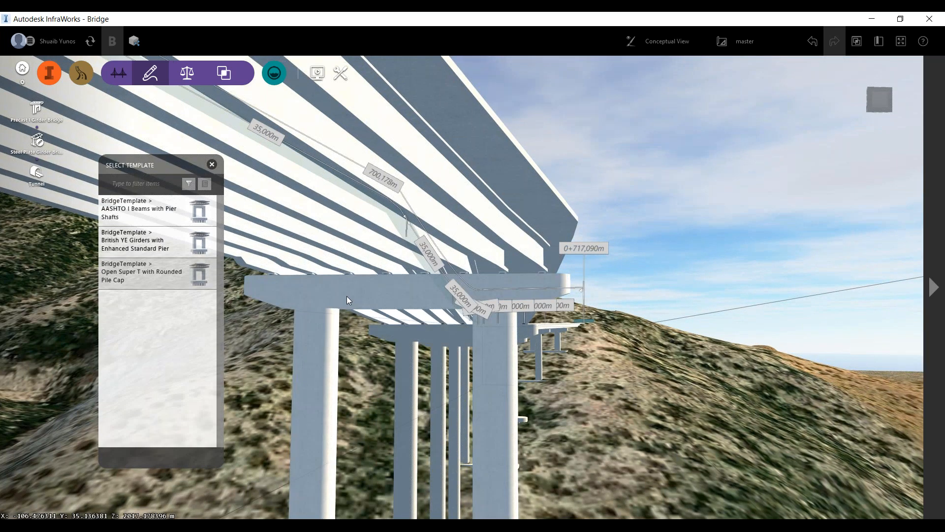
Change the type of the mid-bridge pier at offset 350,089 m to Flared 1 Column - Square
click(347, 297)
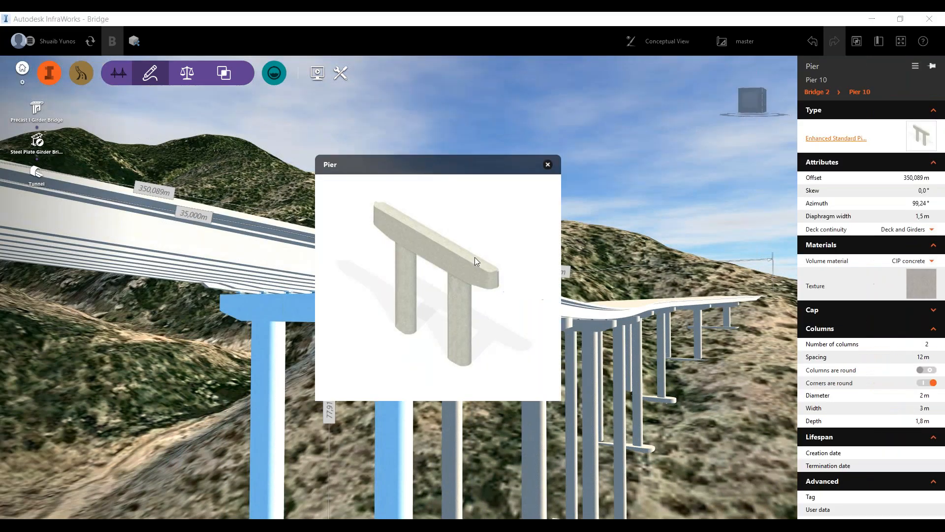
click(547, 164)
mouse_move(944, 161)
click(842, 138)
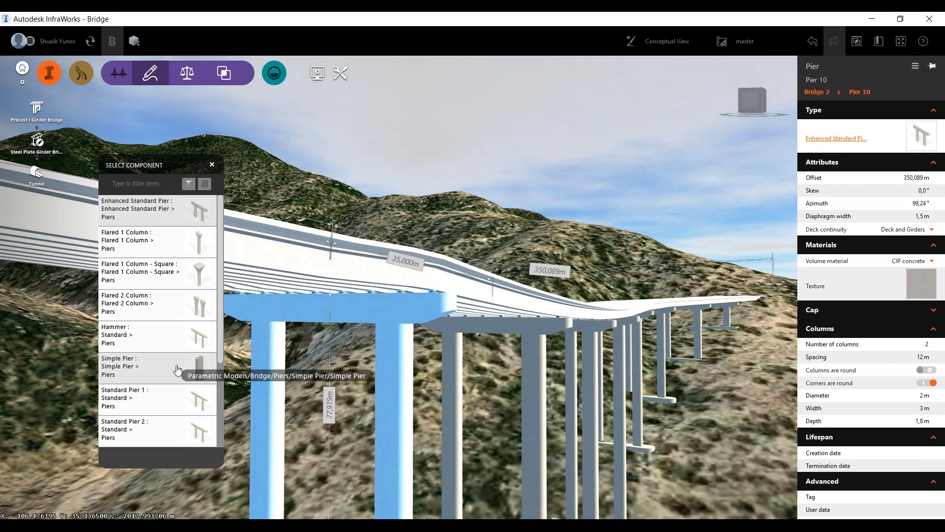
click(193, 271)
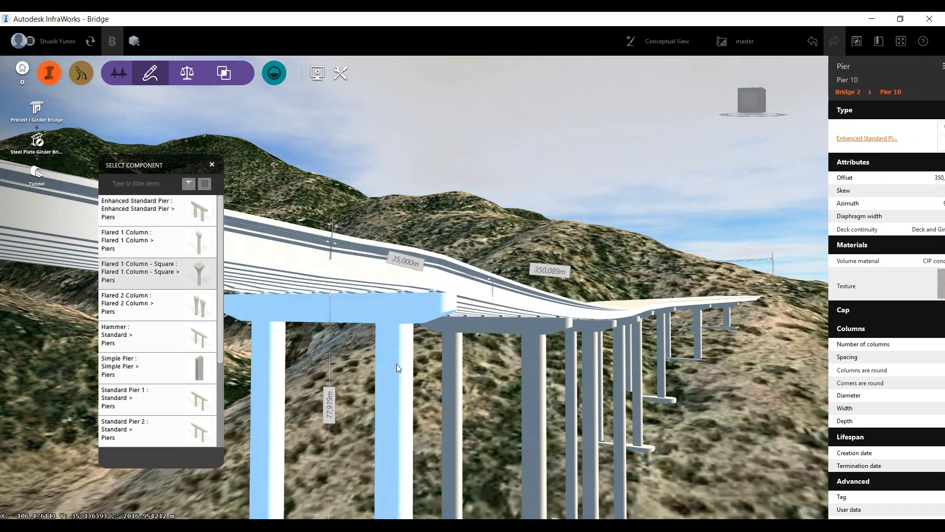
double_click(200, 271)
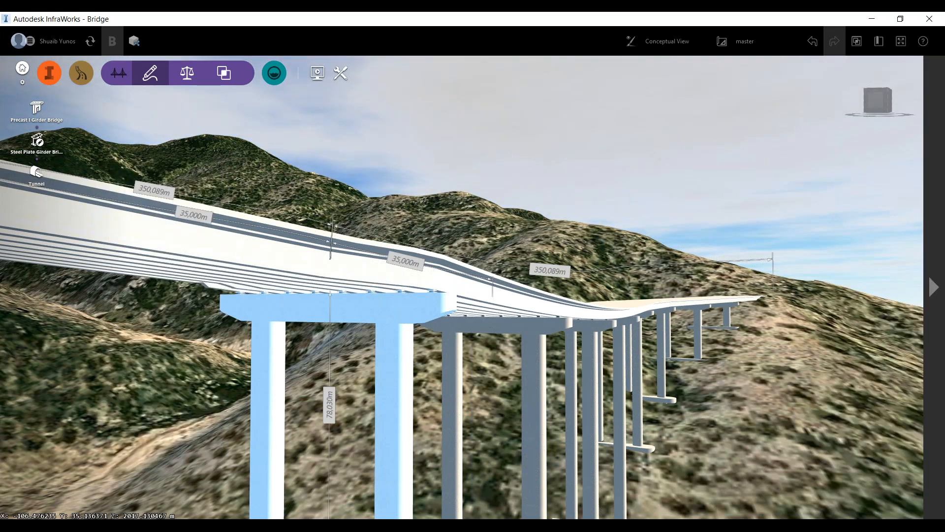
scroll(462, 287, up, 3)
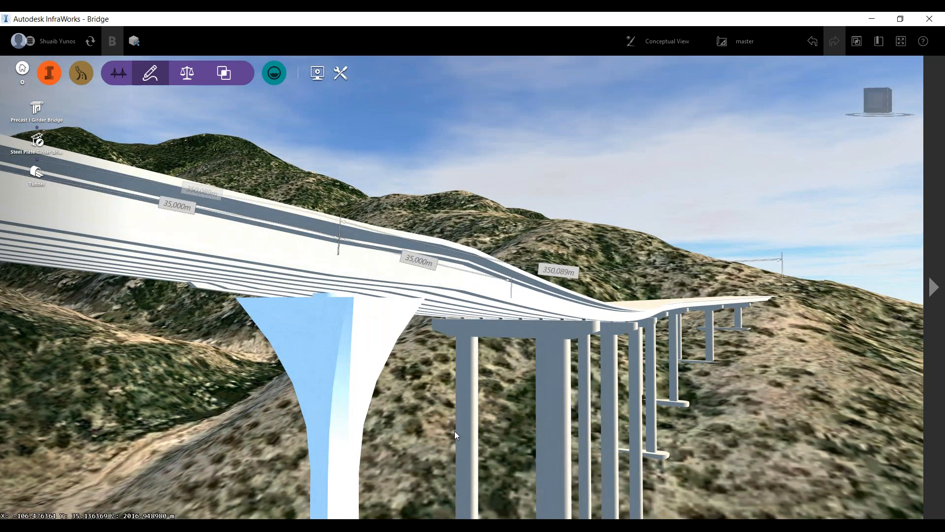
drag(454, 431, 489, 435)
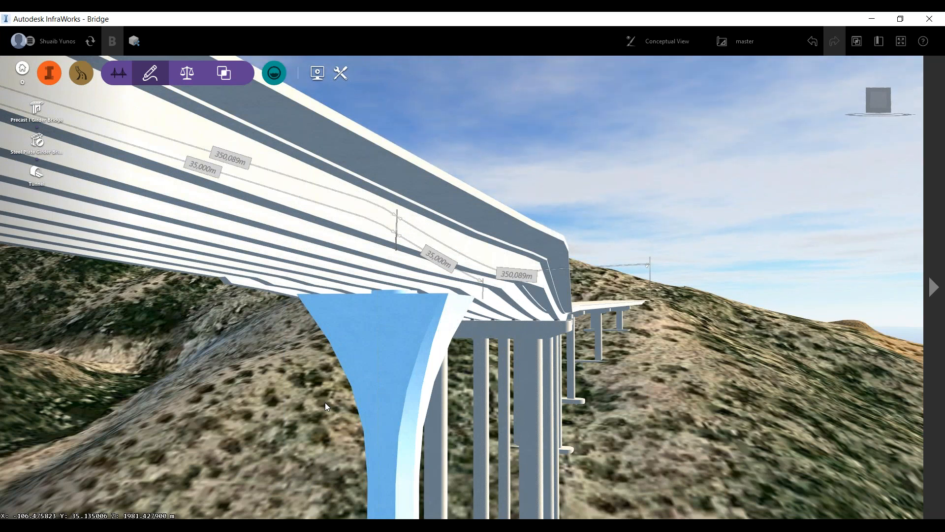
Review the flared pier's properties and examine it alongside the neighbouring piers, down to the foundations
click(436, 312)
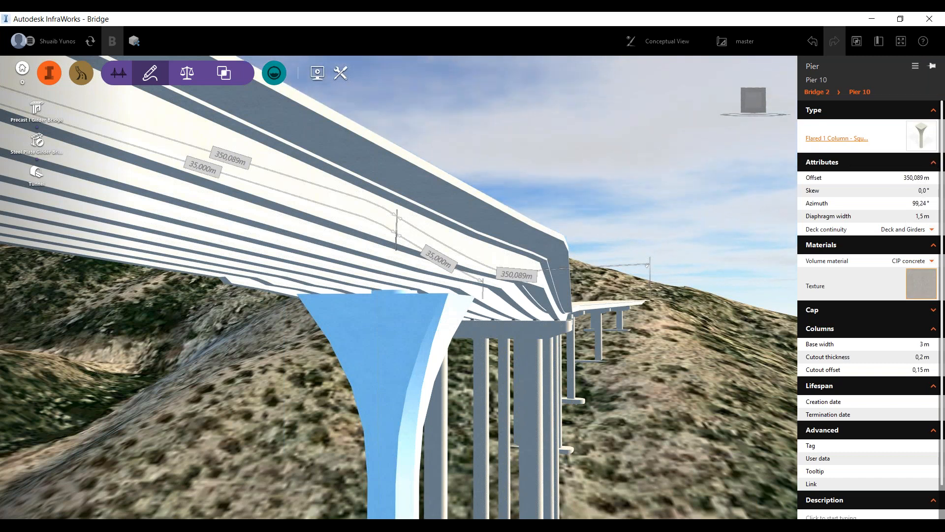
scroll(484, 279, down, 2)
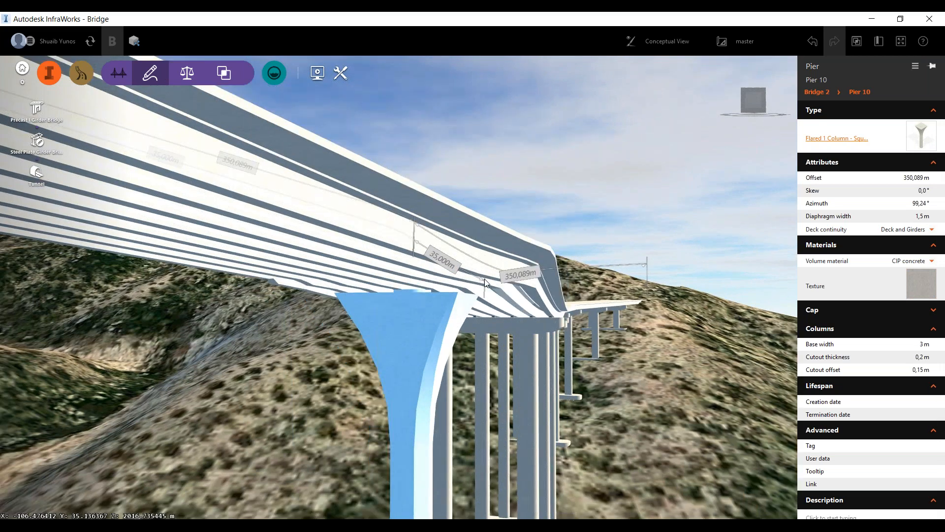
scroll(485, 283, down, 3)
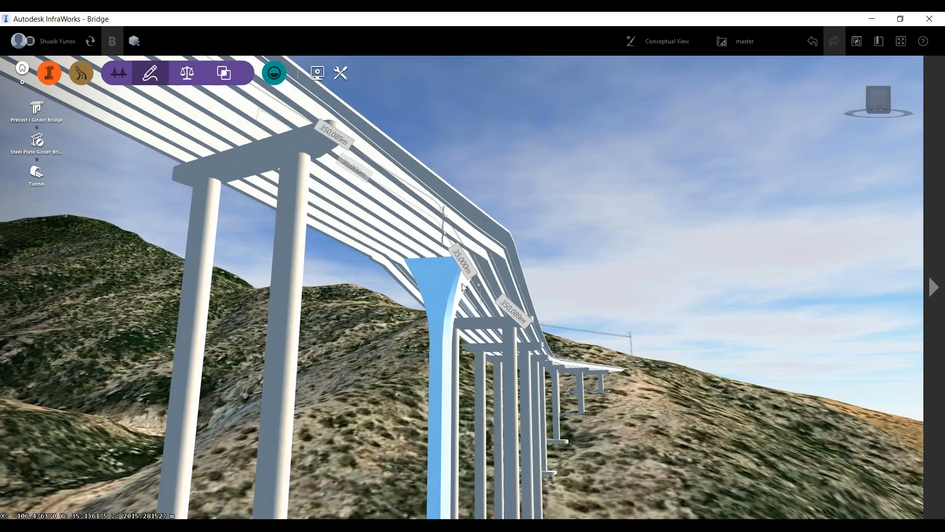
scroll(462, 296, down, 2)
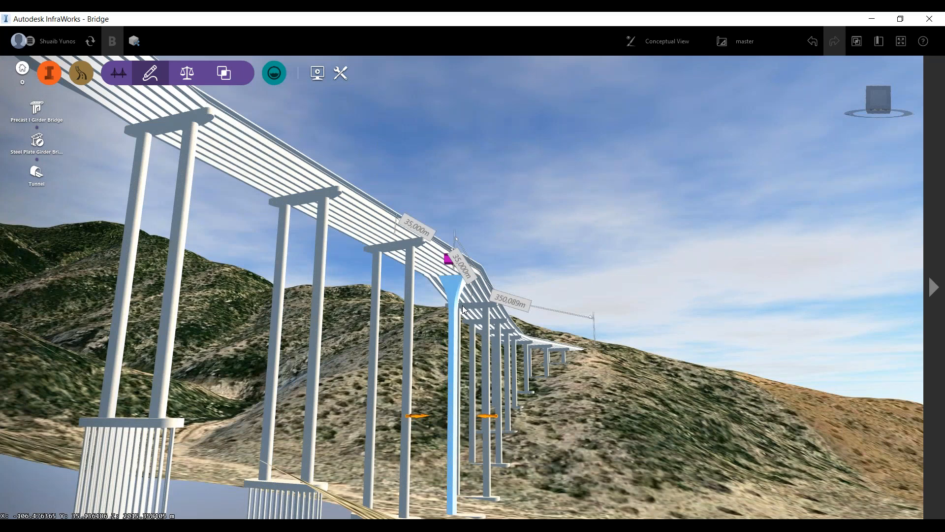
middle_drag(462, 305, 449, 447)
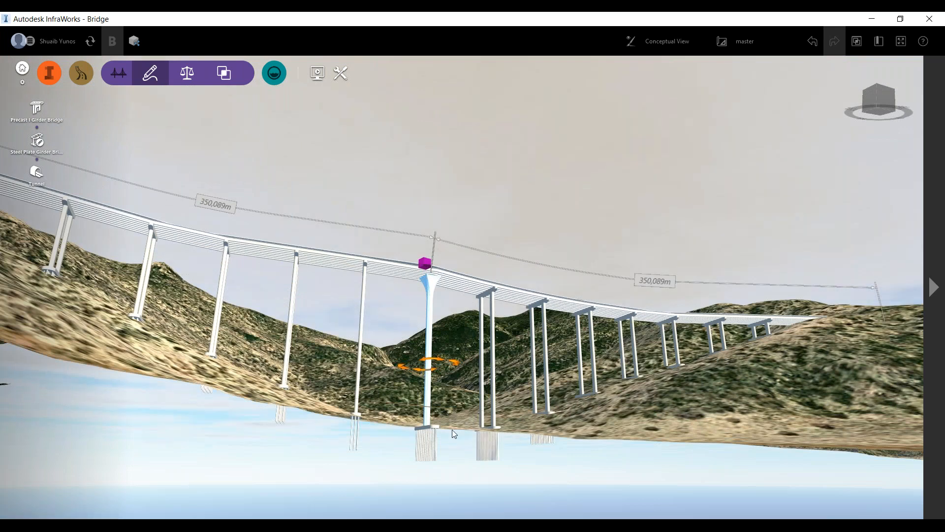
Review the flared pier's foundation properties and its alternative foundation components, and close the list without choosing one
click(431, 435)
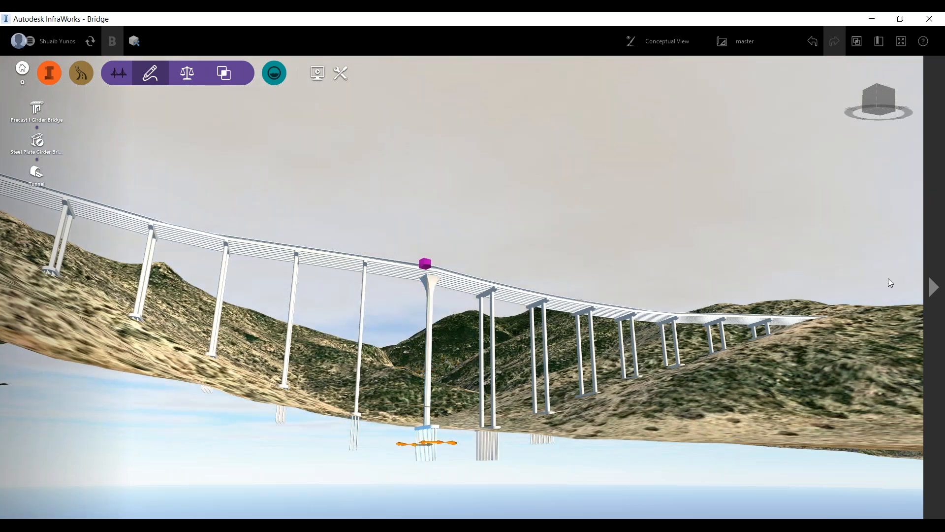
mouse_move(934, 286)
click(836, 139)
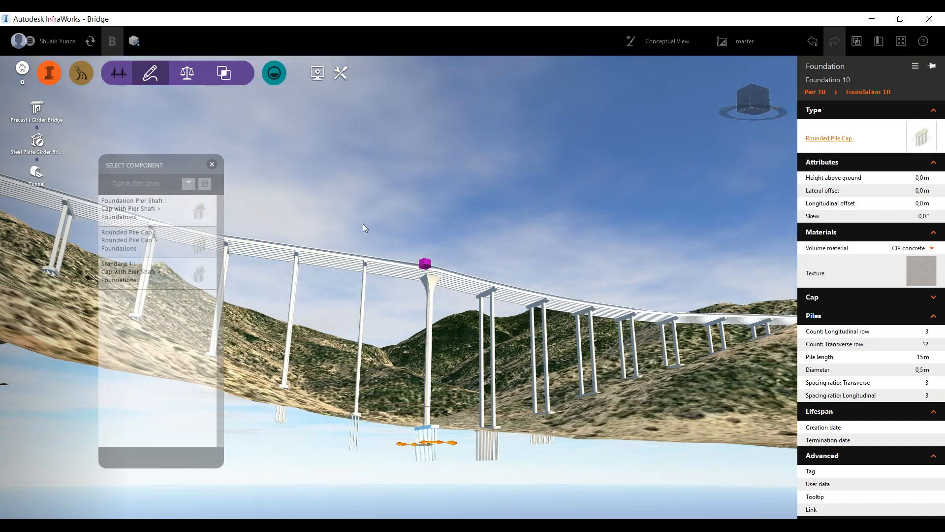
key(Escape)
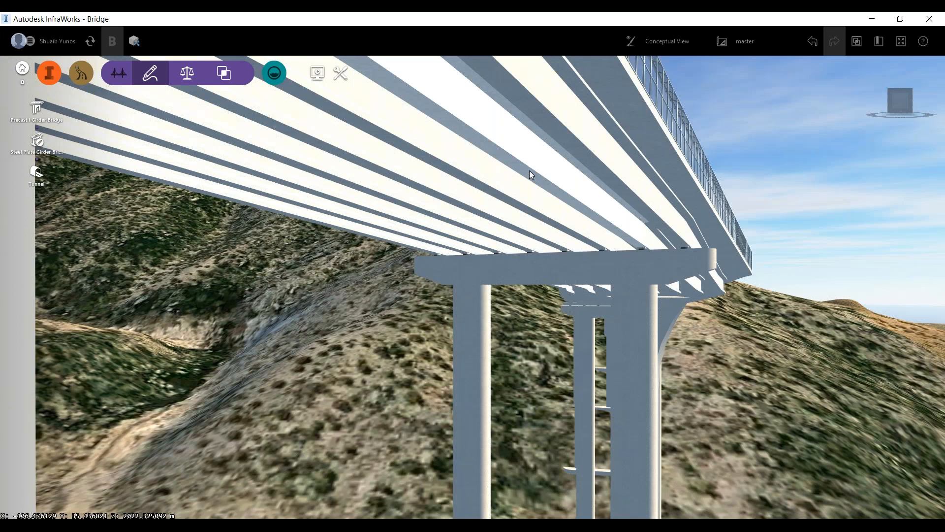
Review the bridge's concrete and steel quantities for the superstructure and substructure, and close the table
click(529, 175)
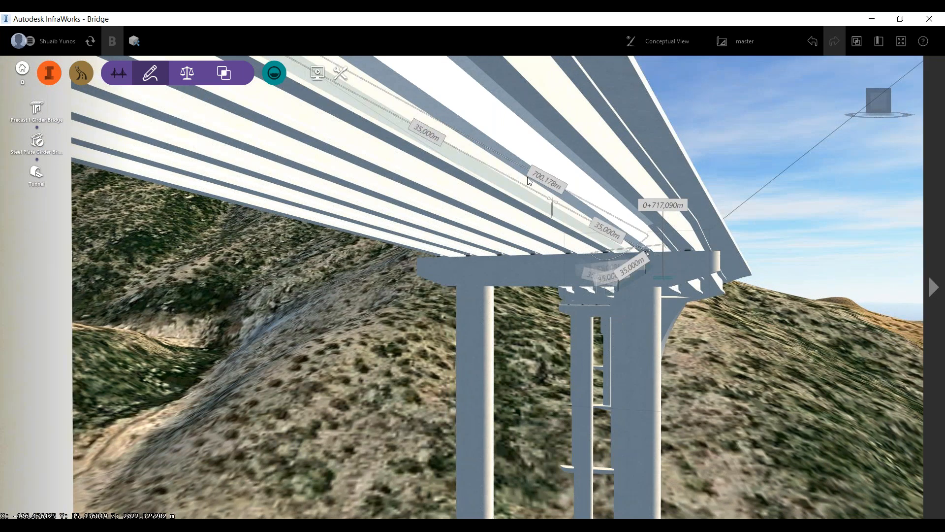
right_click(528, 157)
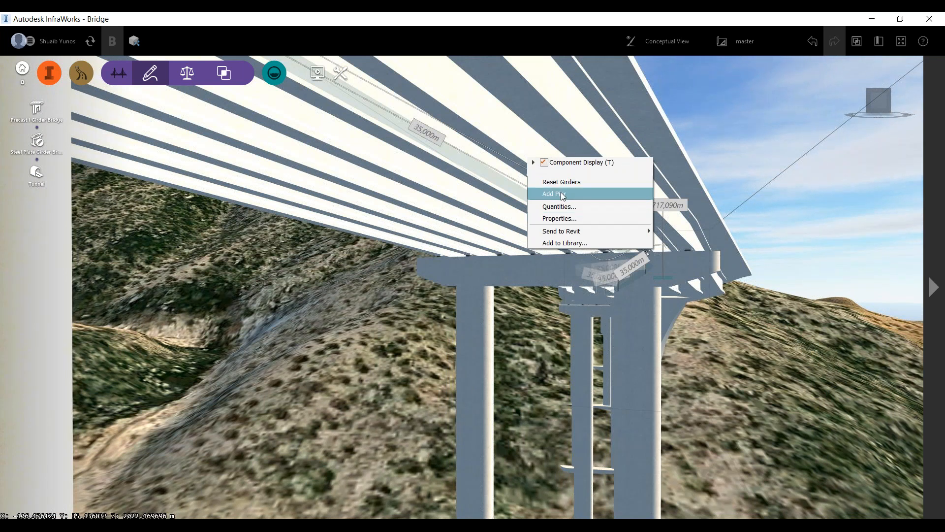
click(564, 207)
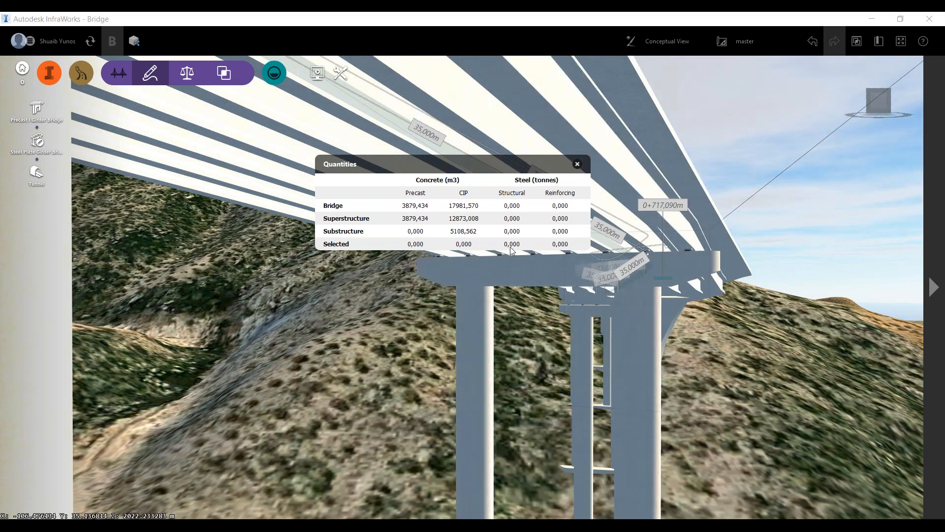
click(578, 164)
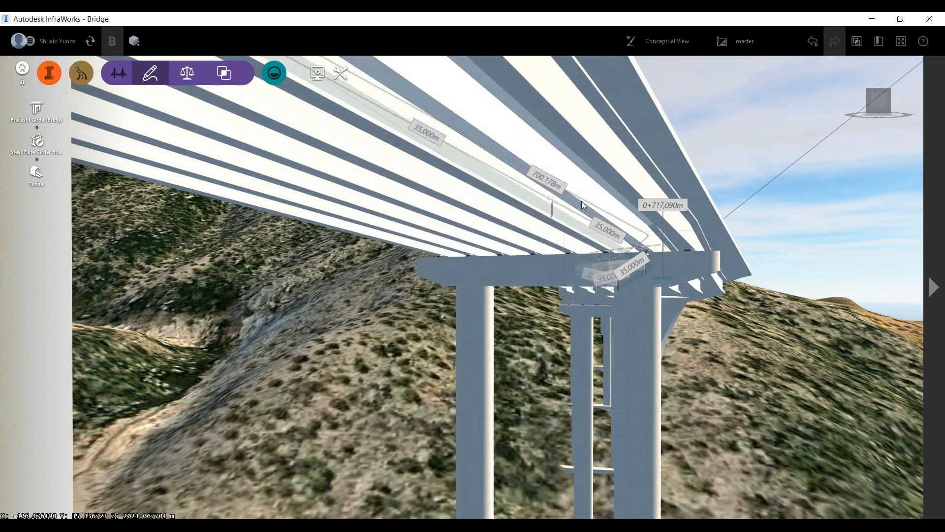
Try to send the bridge to Revit as a new model, and open the model properties to change the coordinate system
drag(357, 257, 438, 147)
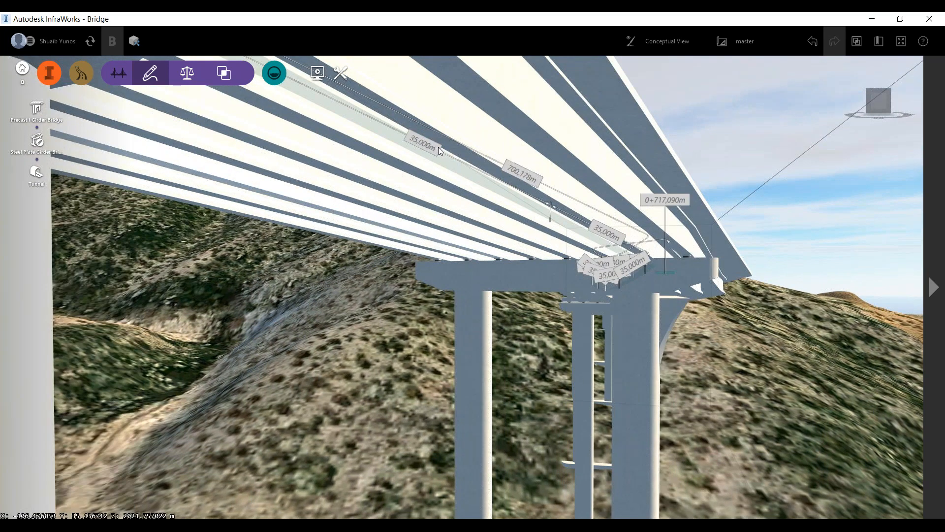
right_click(438, 147)
mouse_move(507, 186)
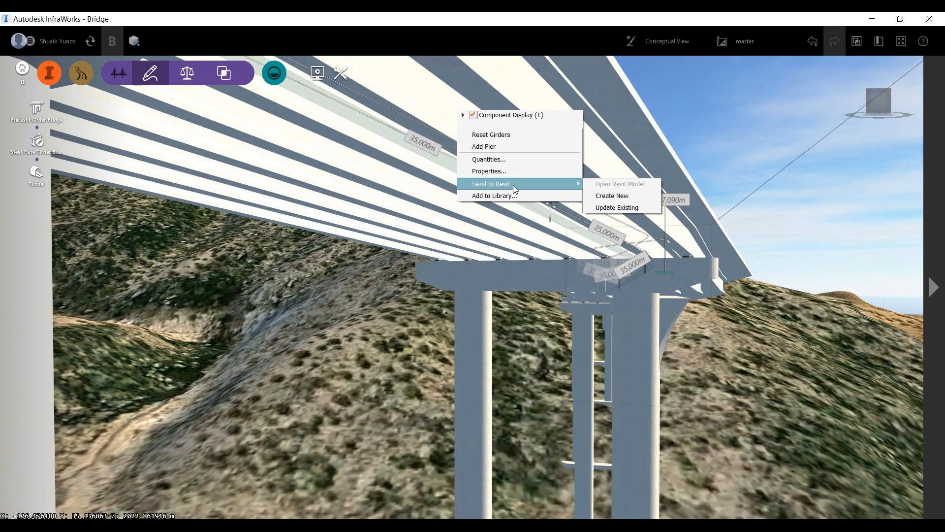
click(645, 195)
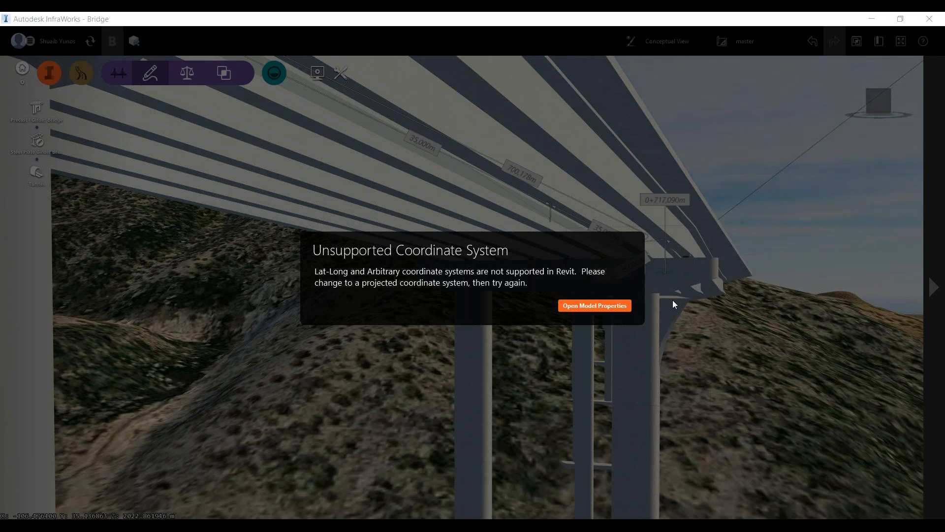
click(610, 305)
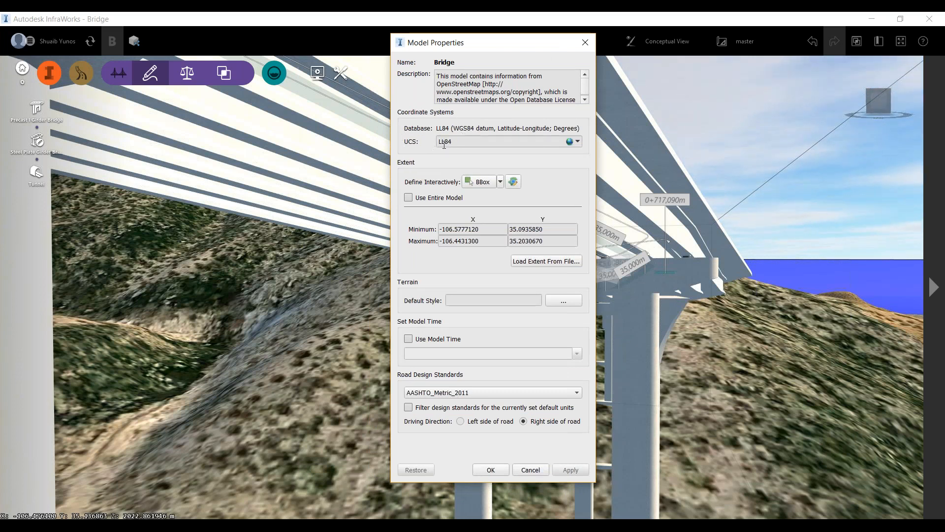
Open the full UCS coordinate system catalogue and look through its categories and codes for a South African system
click(579, 142)
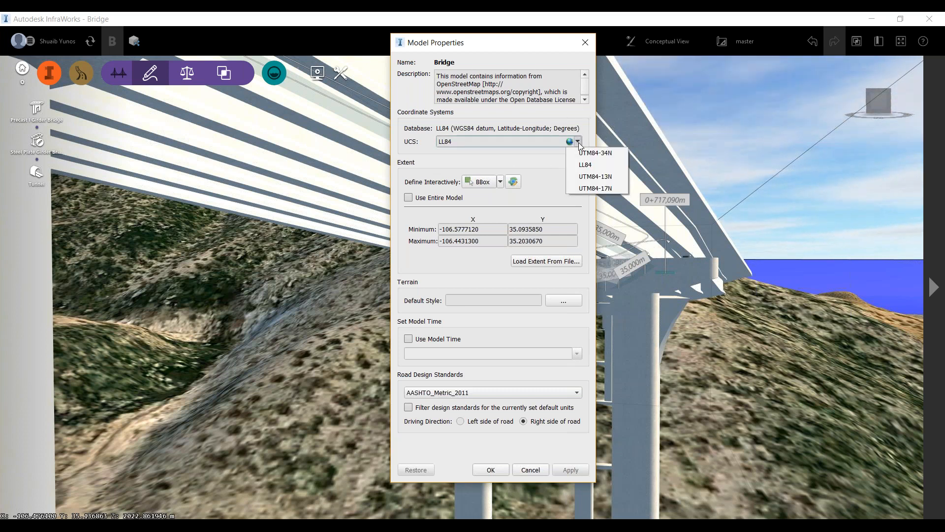
click(569, 143)
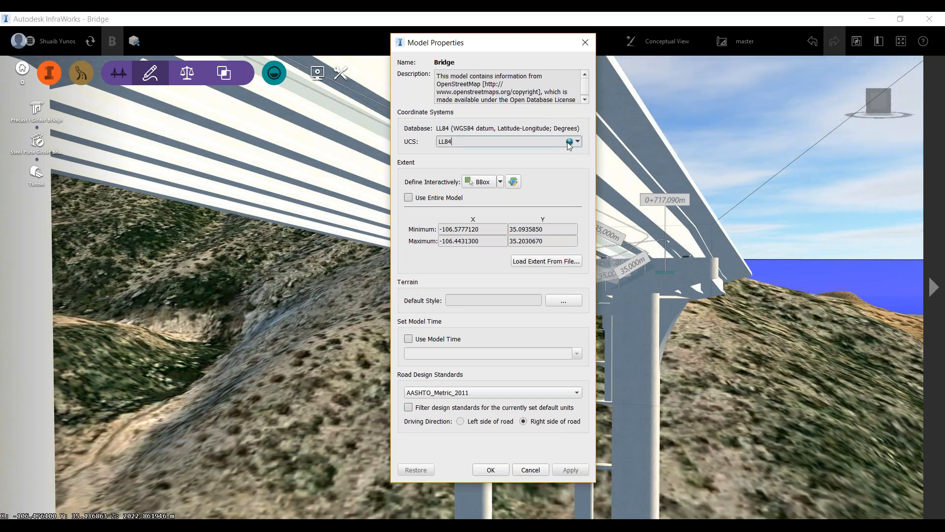
click(570, 142)
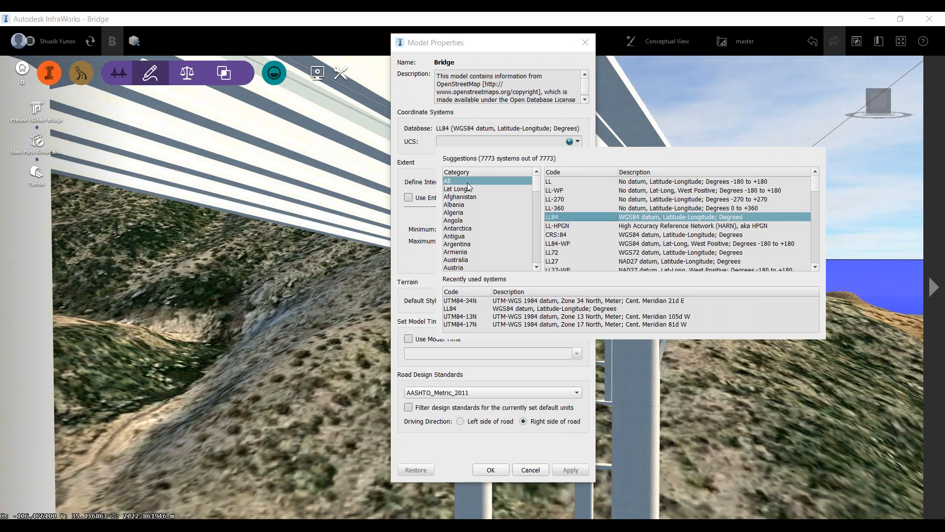
text(south)
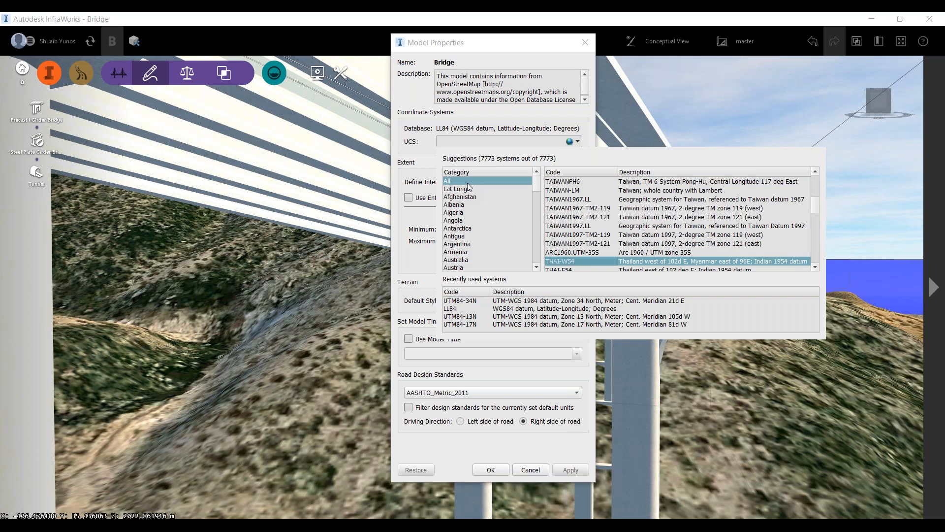
key(a)
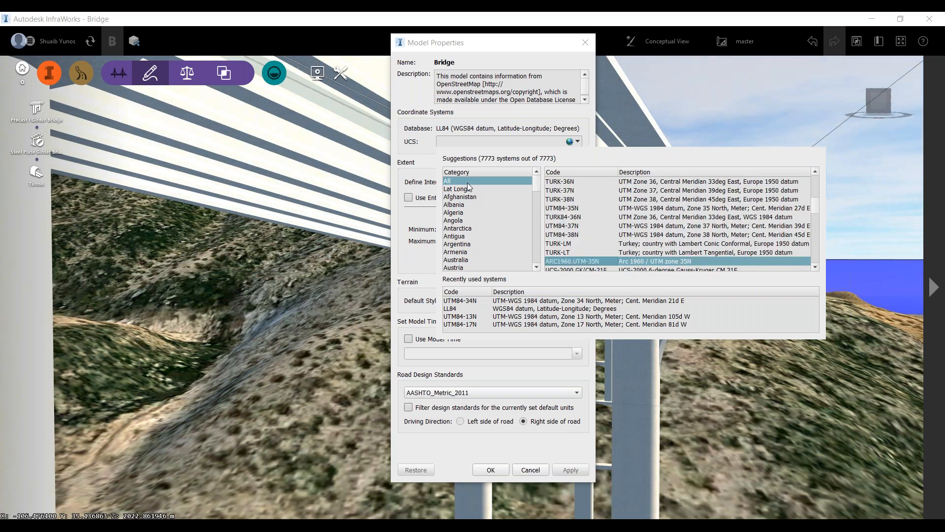
scroll(467, 208, down, 12)
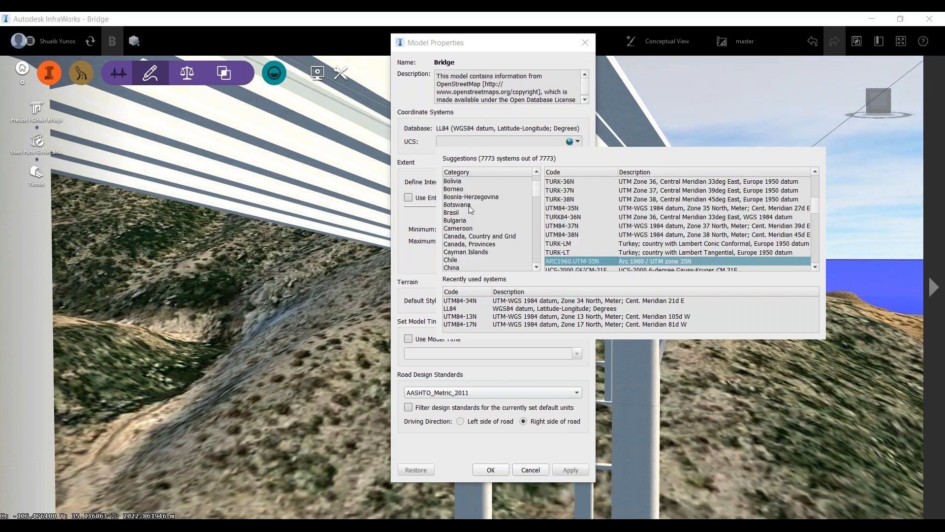
key(s)
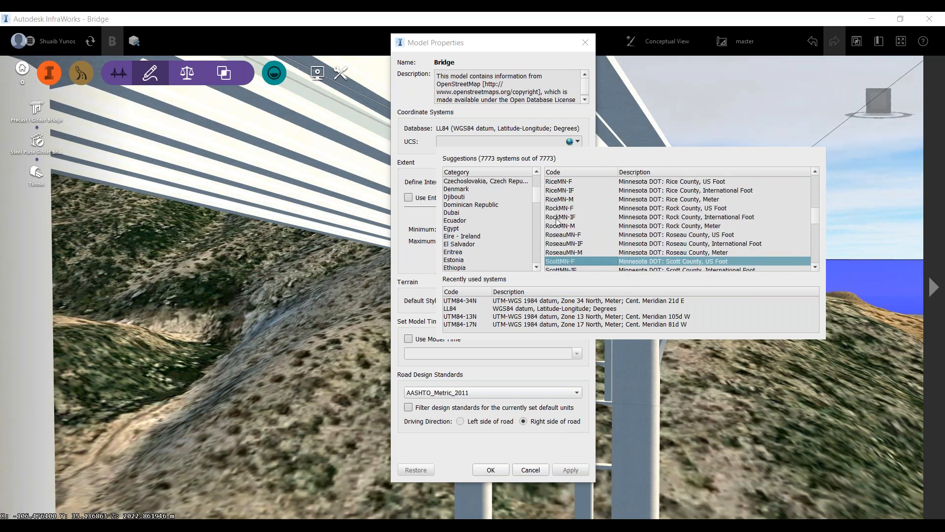
scroll(562, 233, down, 3)
scroll(563, 232, down, 8)
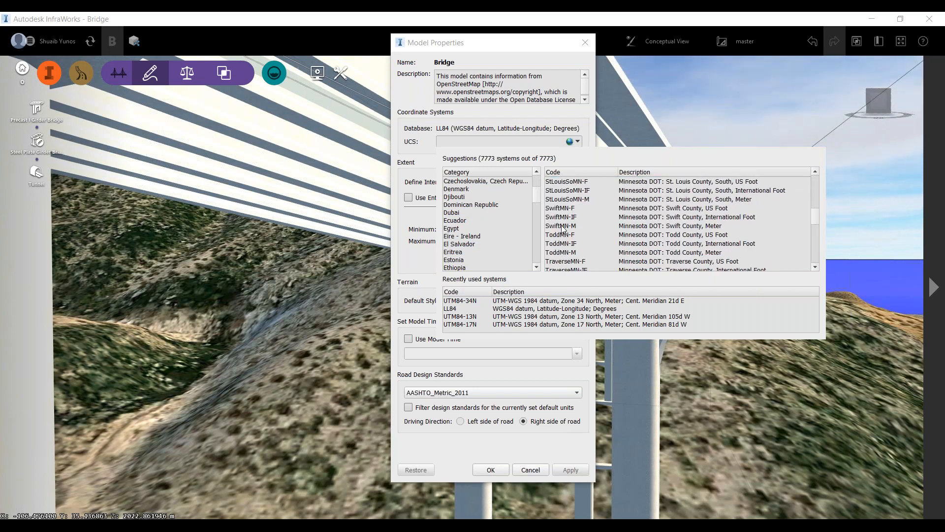
scroll(562, 226, down, 15)
scroll(561, 226, down, 4)
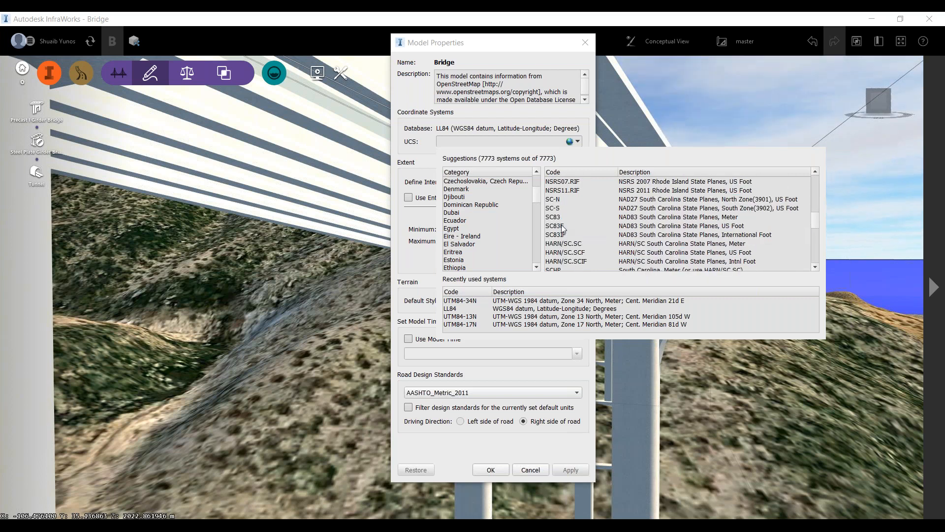
scroll(564, 227, up, 8)
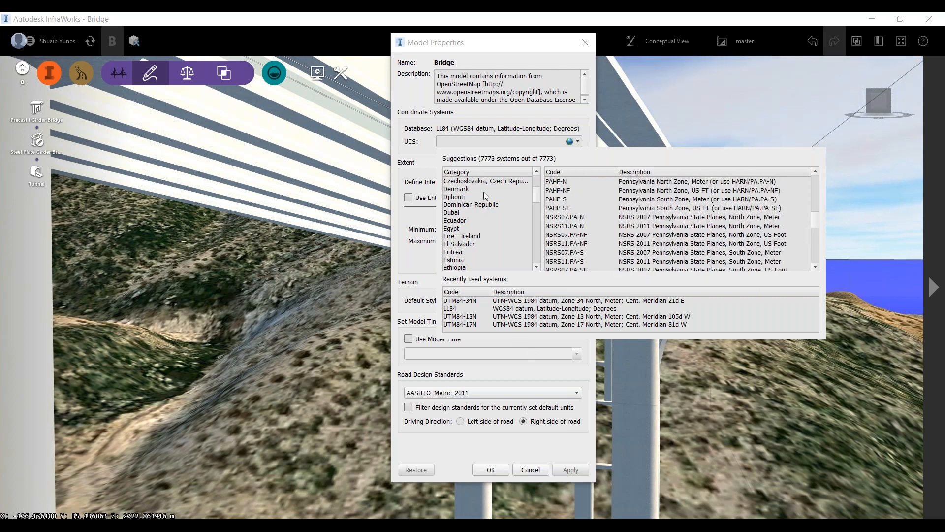
scroll(483, 191, up, 4)
Search the UCS coordinate systems for "south afr", look through the Republic of South Africa codes, and close the list without choosing one
click(473, 141)
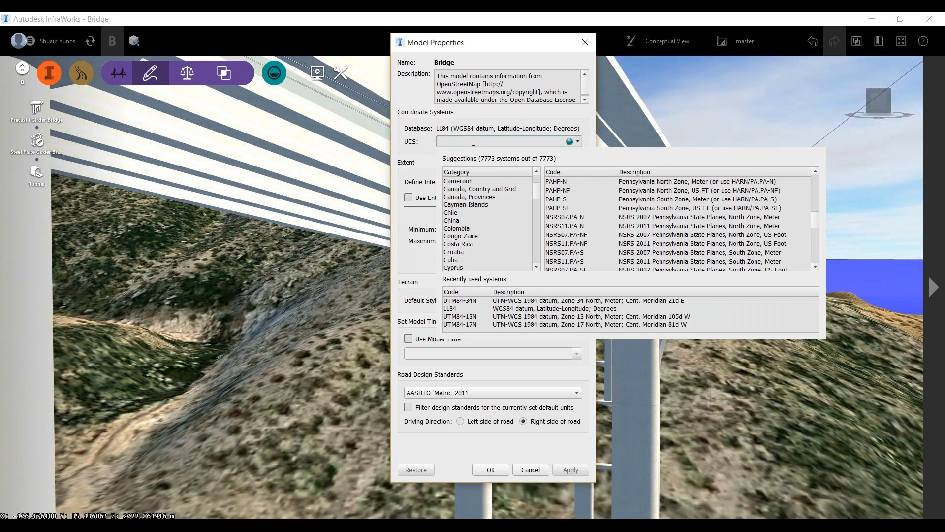
text(south )
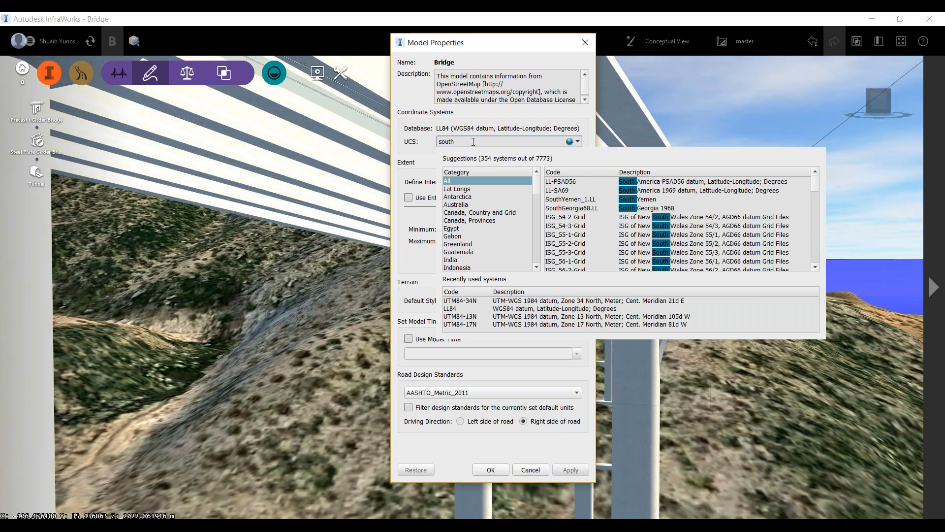
text(afr)
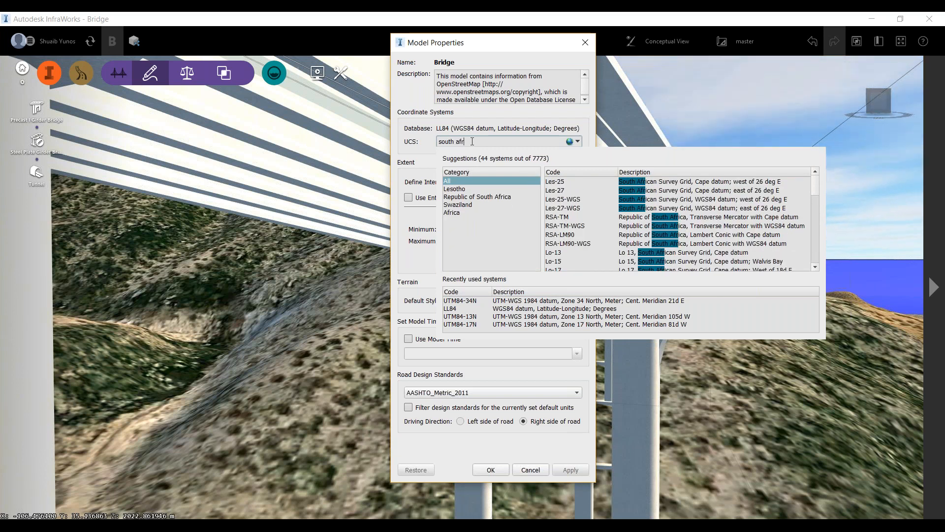
click(480, 202)
click(485, 197)
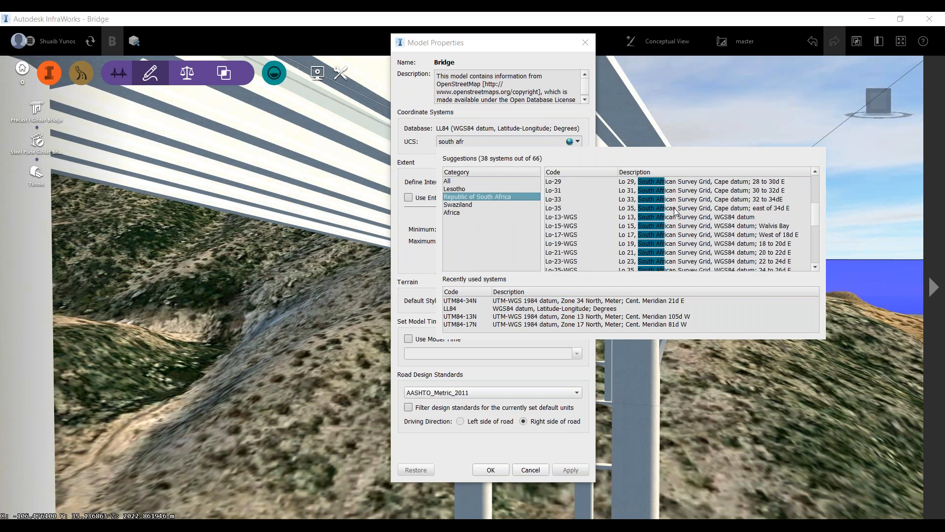
scroll(671, 202, down, 5)
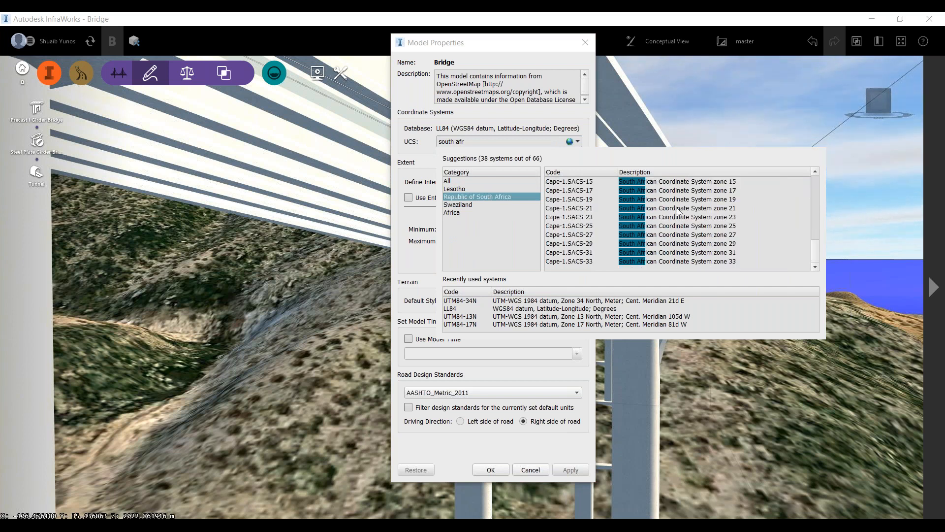
scroll(679, 212, up, 8)
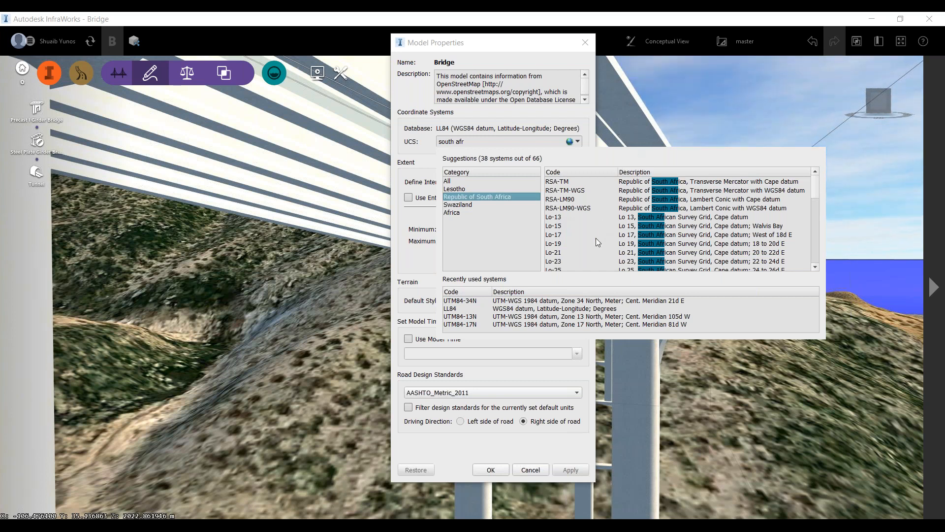
key(Escape)
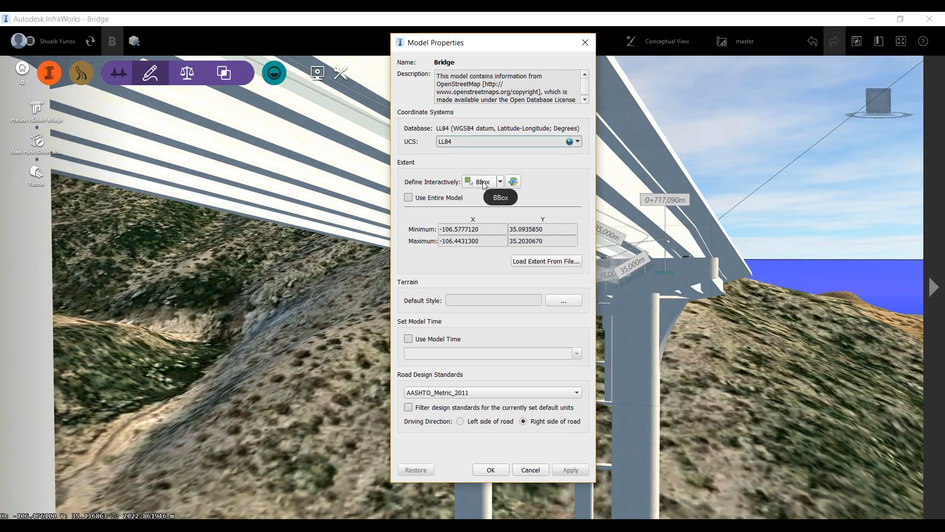
Try using the entire model as the extent, switch the option back off, and cancel the model properties
click(408, 198)
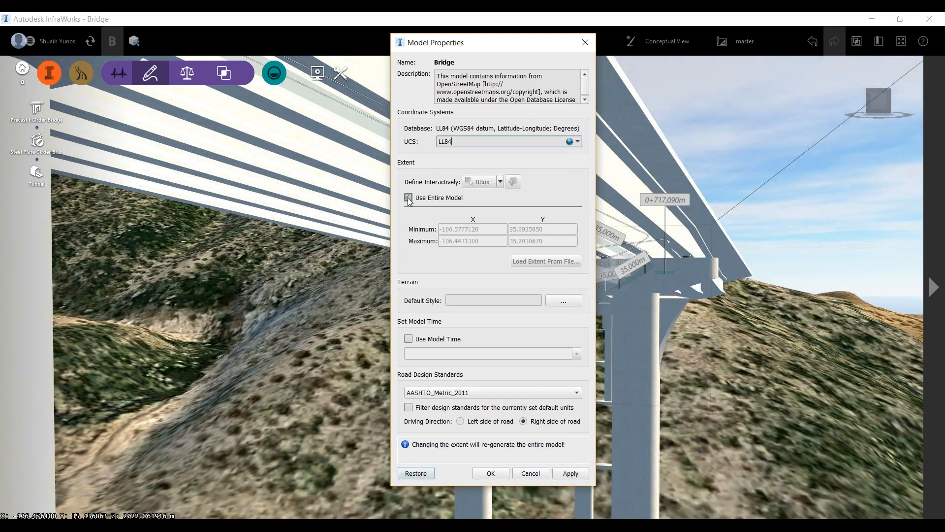
click(408, 198)
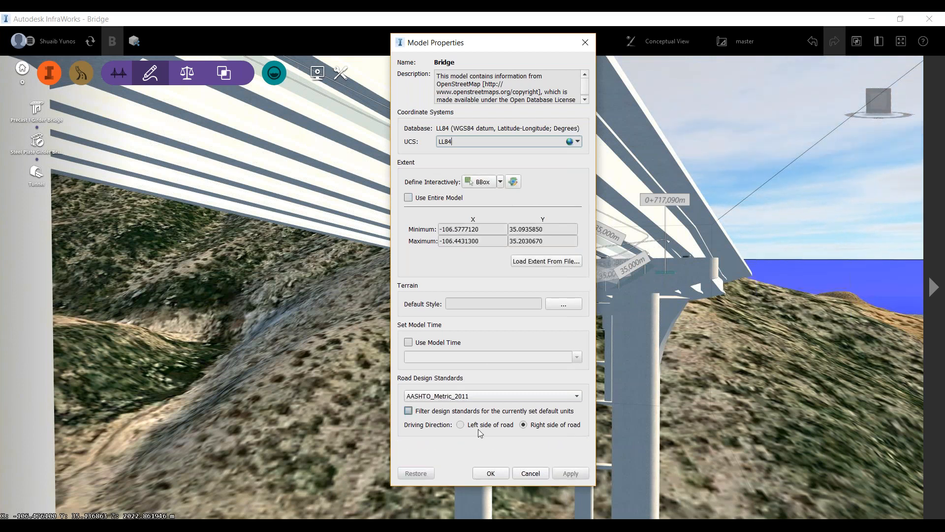
click(530, 473)
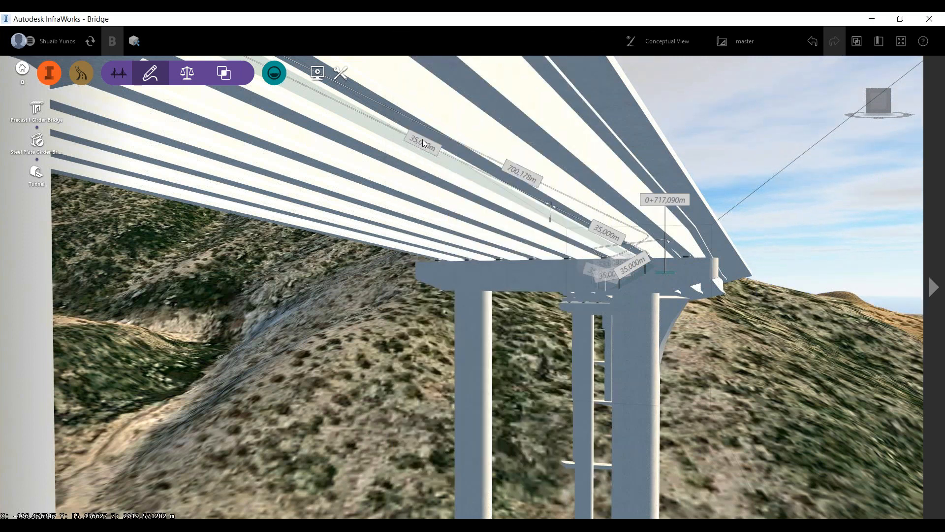
Reopen the model properties from the settings and utilities tools to check the coordinate system setting, and close them
click(23, 85)
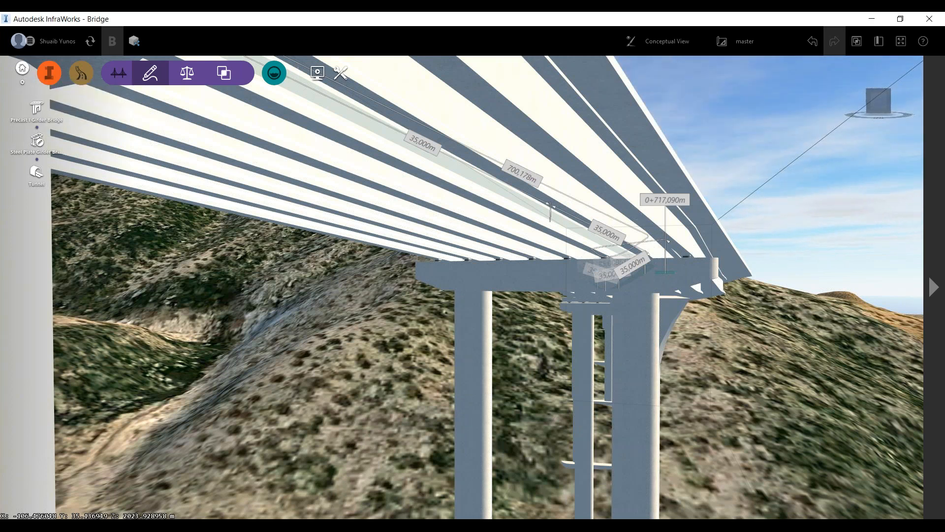
click(47, 74)
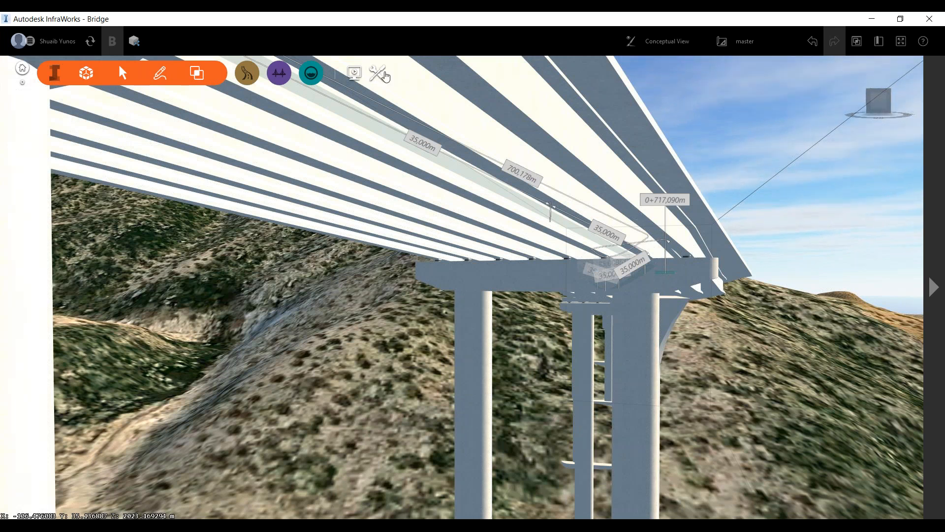
click(379, 75)
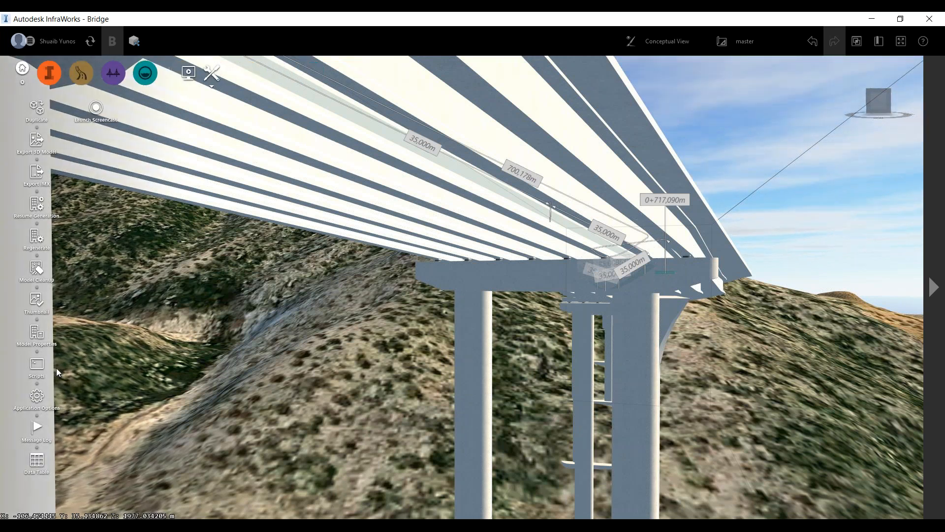
key(ctrl)
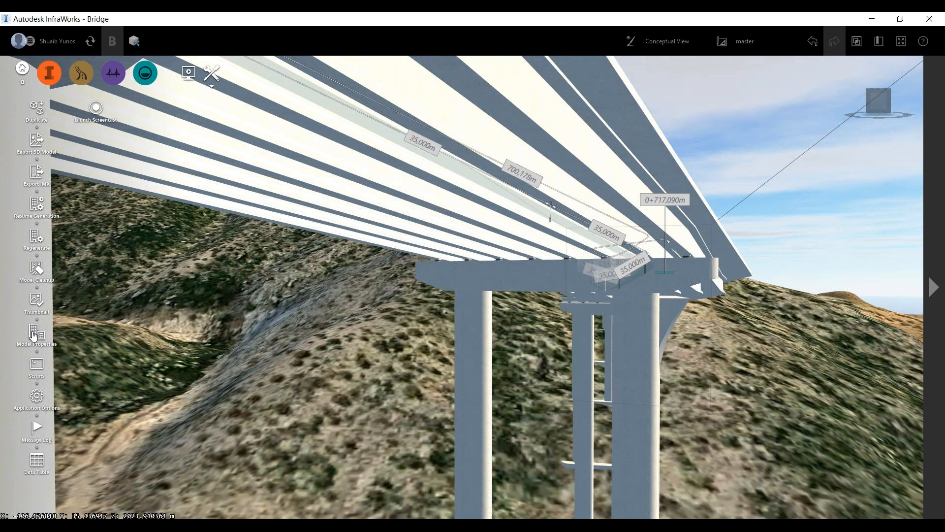
click(33, 336)
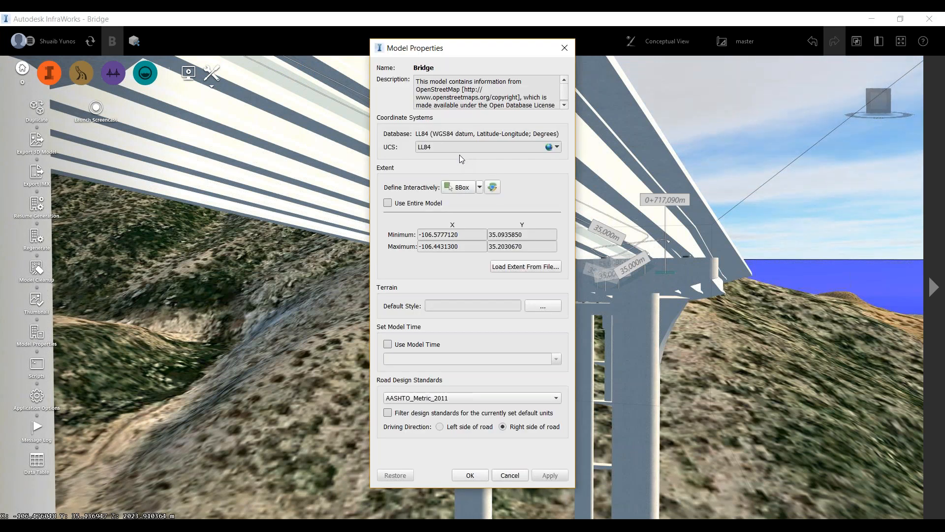
click(561, 51)
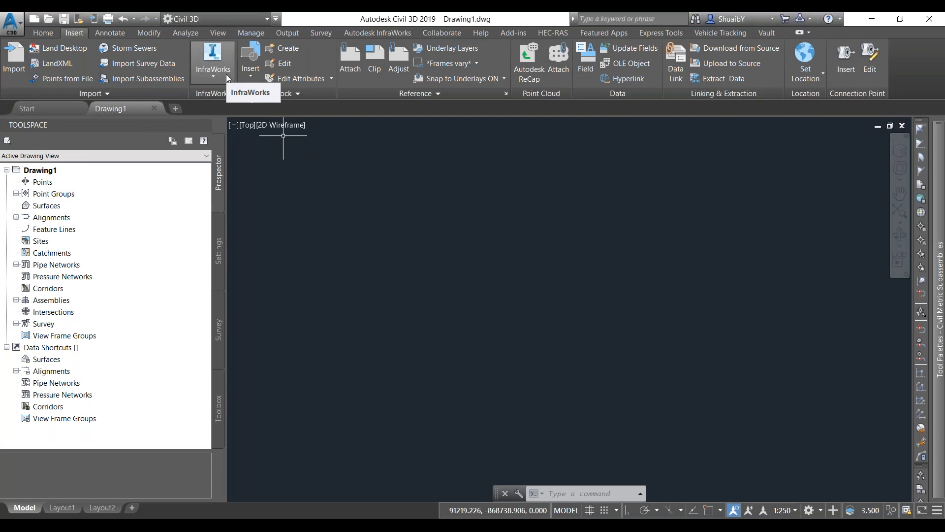
Switch to Civil 3D, start opening an InfraWorks model, and choose Bridge.sqlite as the model file
click(213, 80)
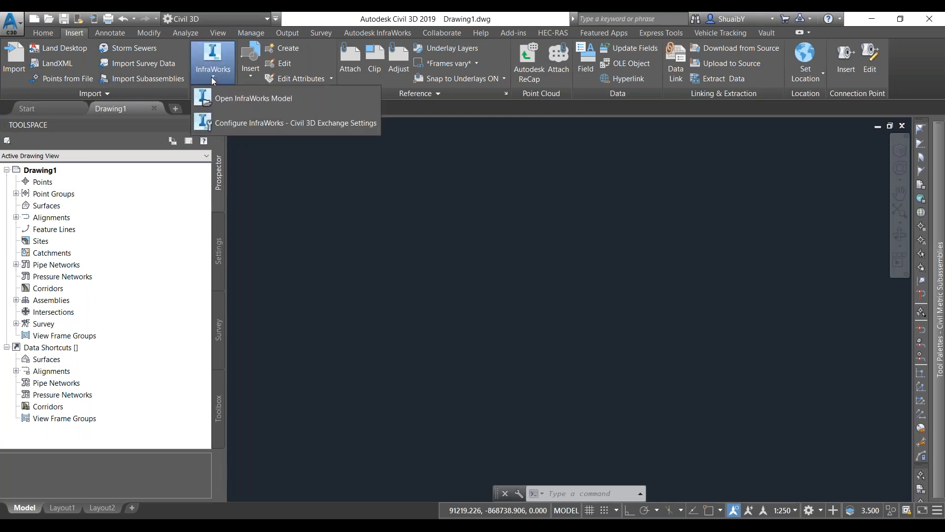
click(261, 101)
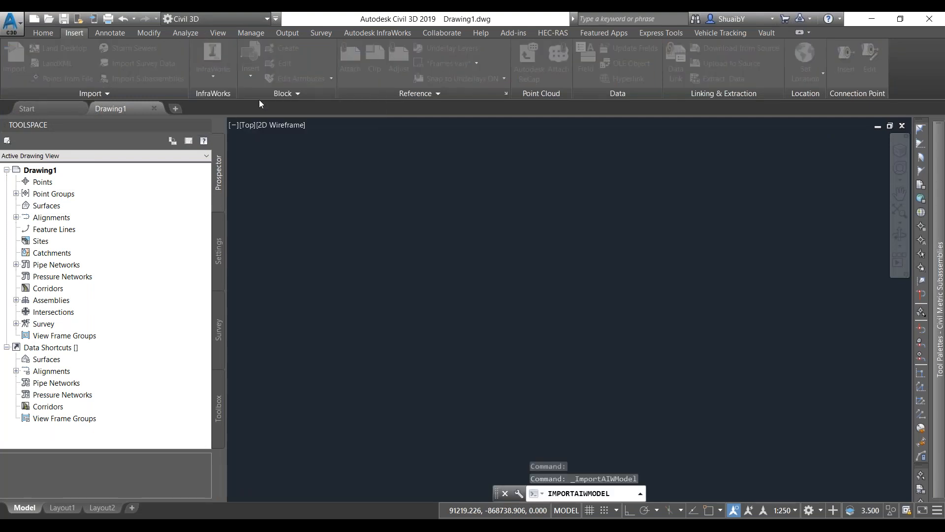
click(568, 97)
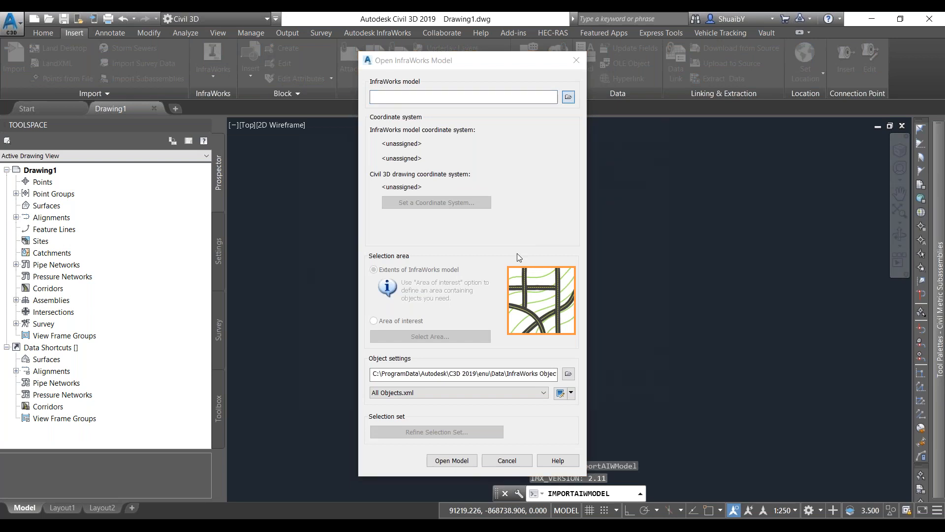
click(392, 181)
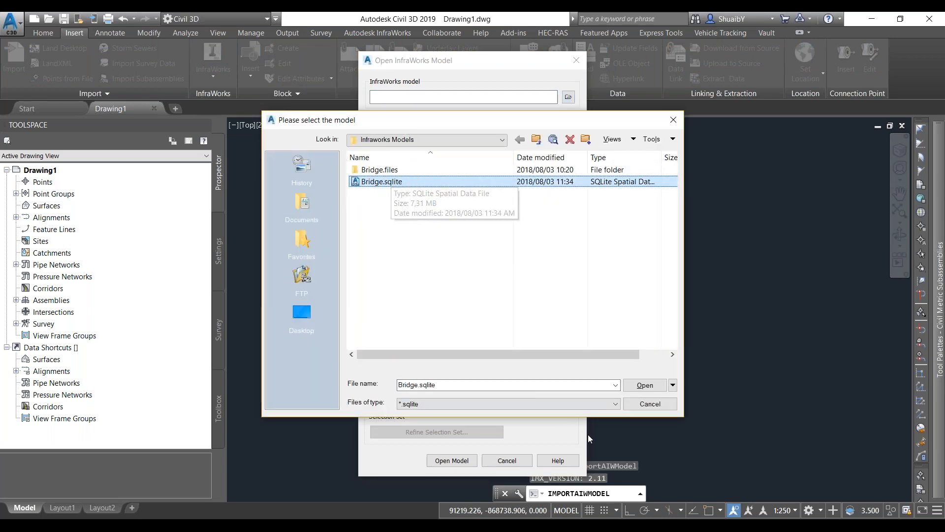
click(594, 404)
click(593, 408)
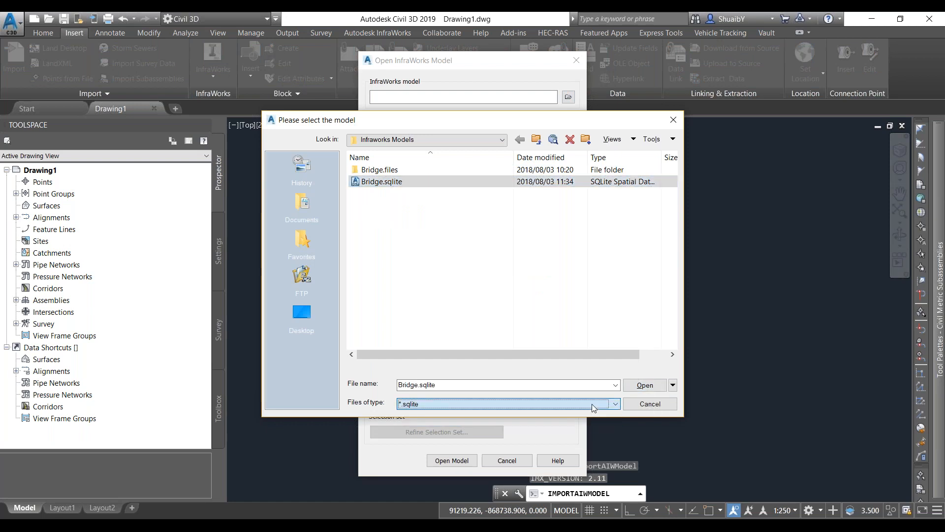
click(374, 182)
click(634, 387)
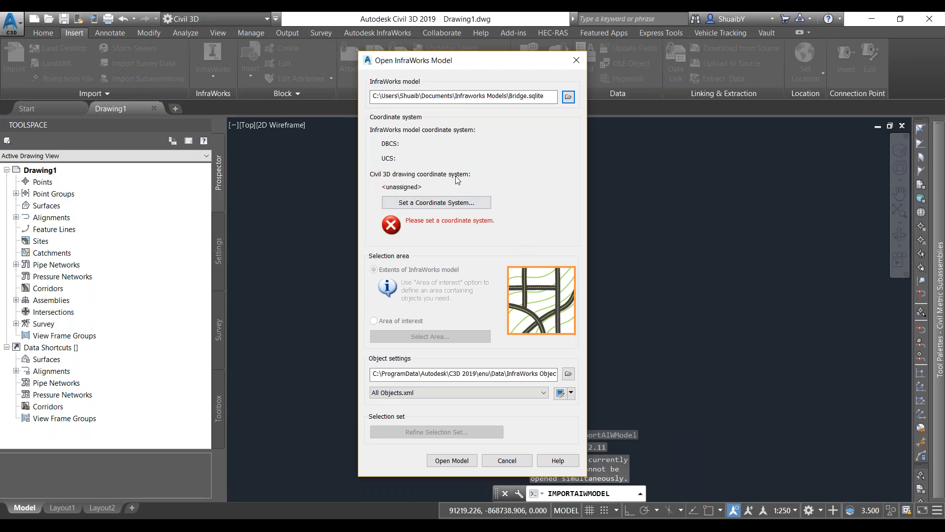
Examine the coordinate system and object settings options for the InfraWorks import, and close the dialog without opening the model
click(414, 203)
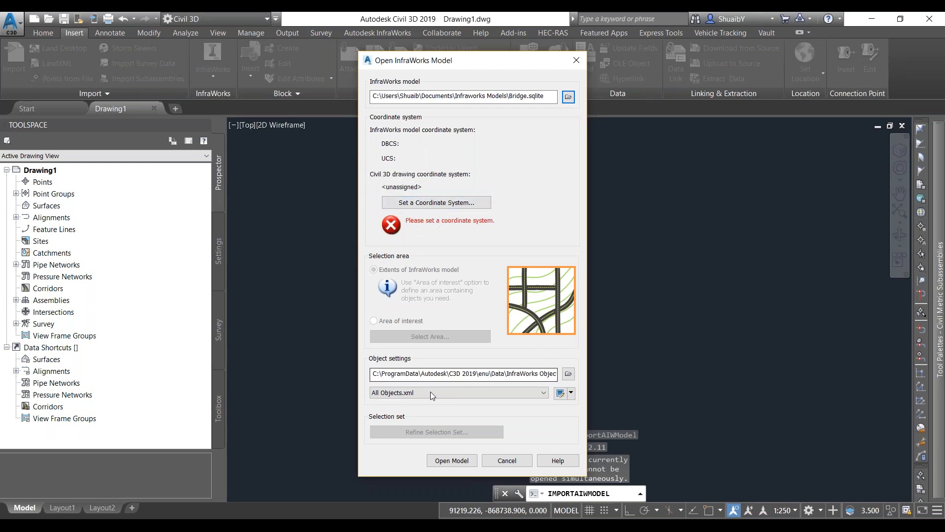
click(468, 394)
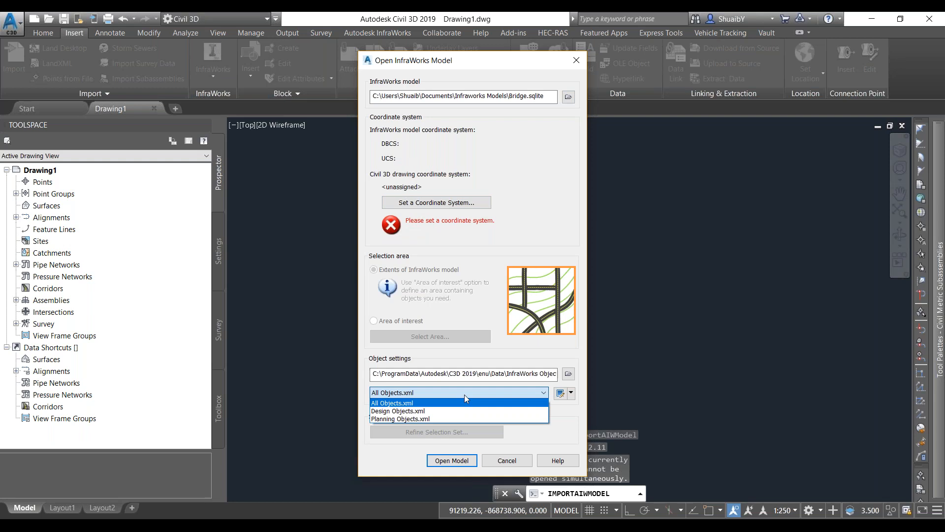
click(368, 418)
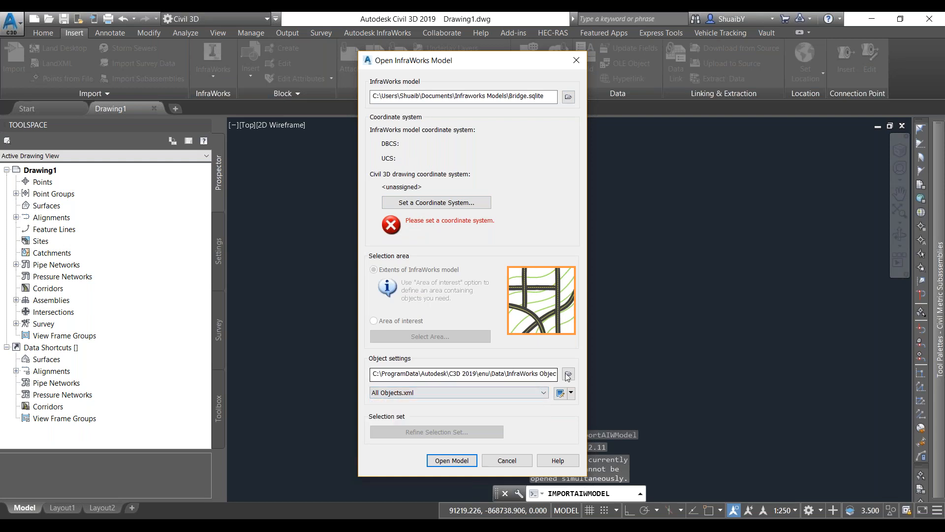
click(573, 63)
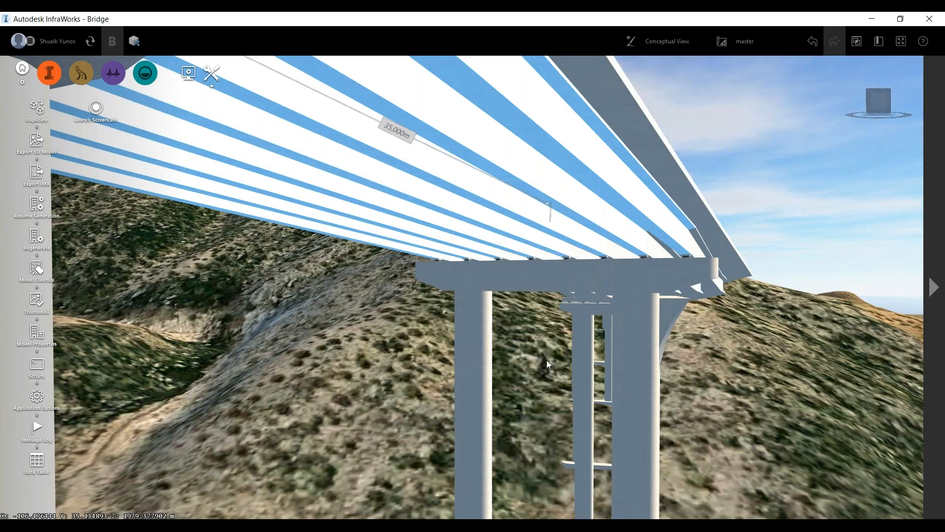
drag(472, 301, 474, 305)
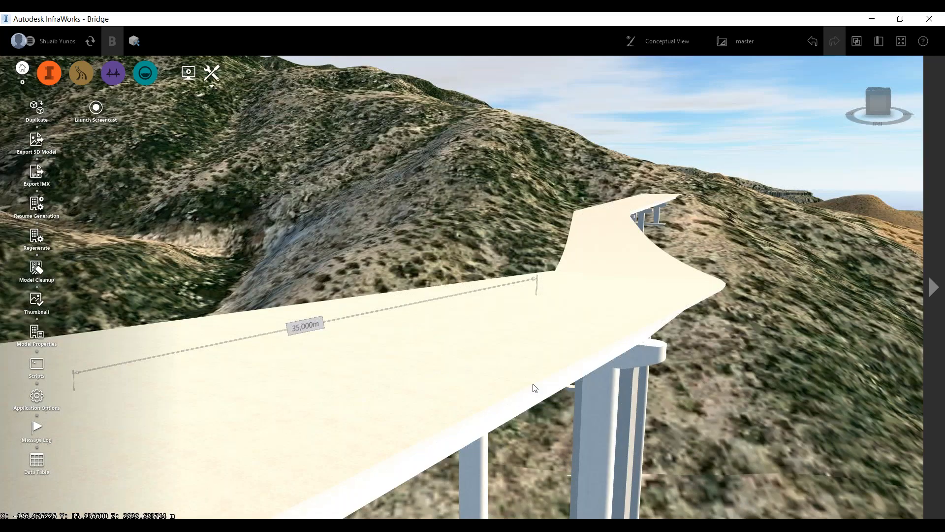
click(474, 409)
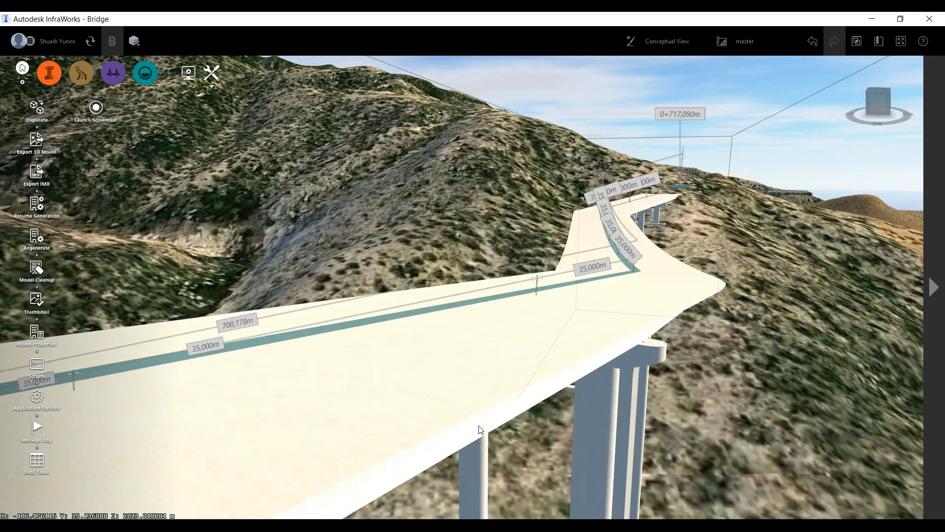
drag(479, 425, 479, 426)
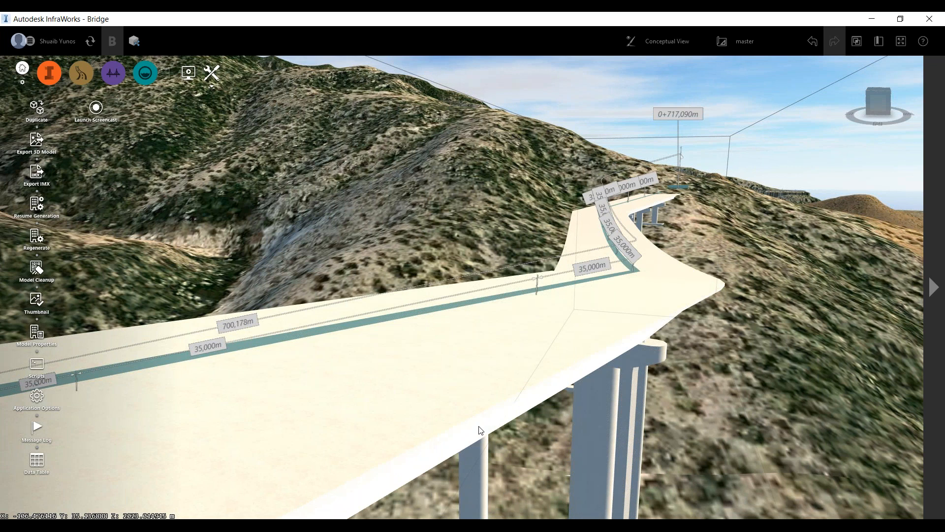
key(Escape)
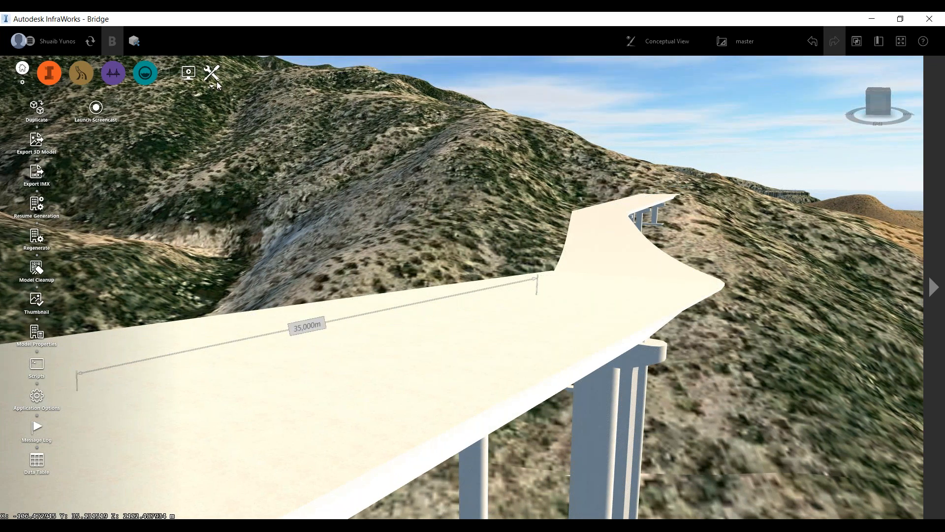
Back in InfraWorks, open Line Girder Analysis for bridges and review its analysis settings
click(108, 76)
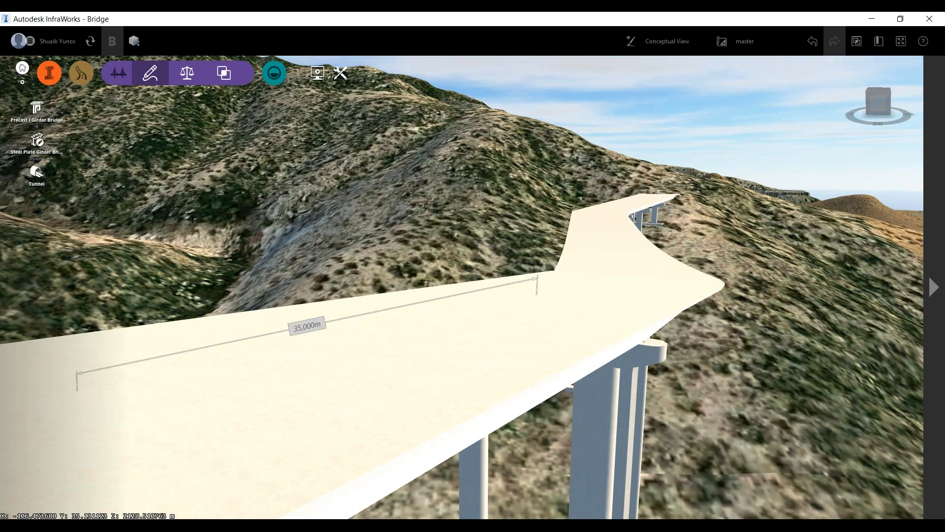
click(229, 83)
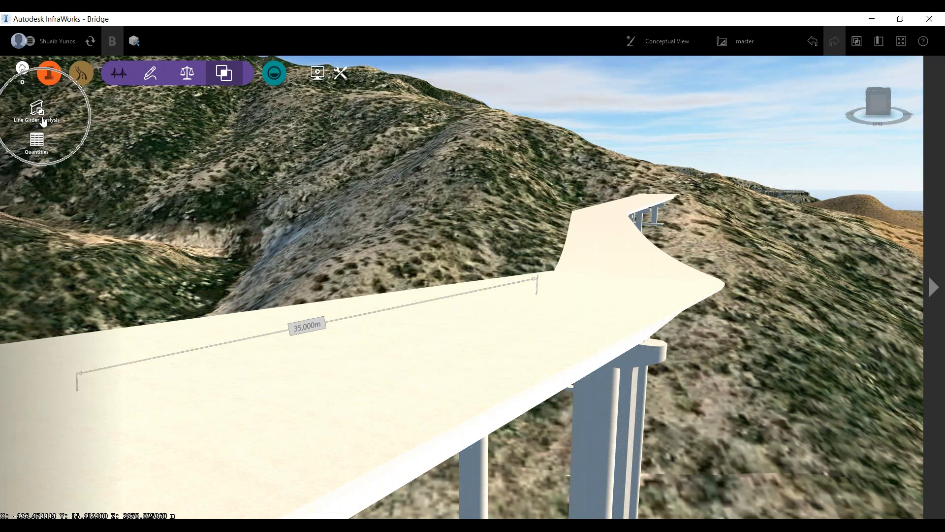
click(40, 114)
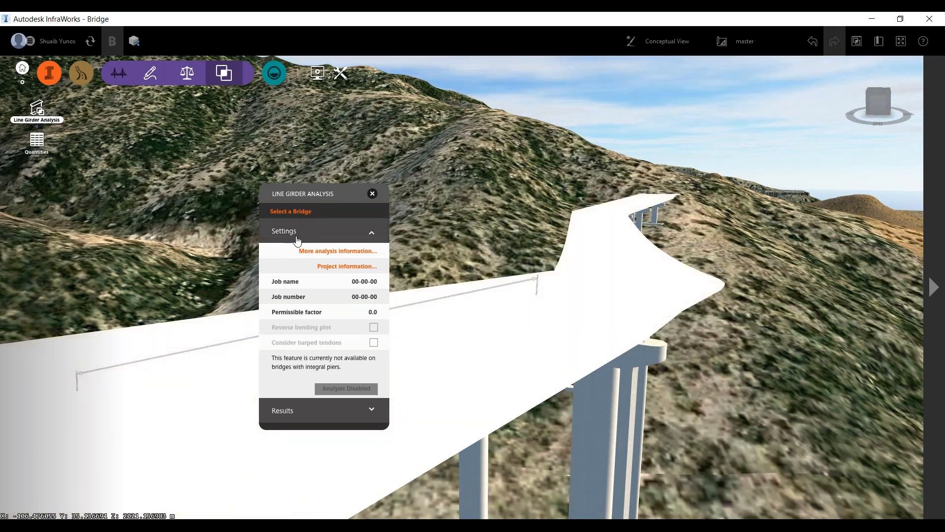
click(371, 237)
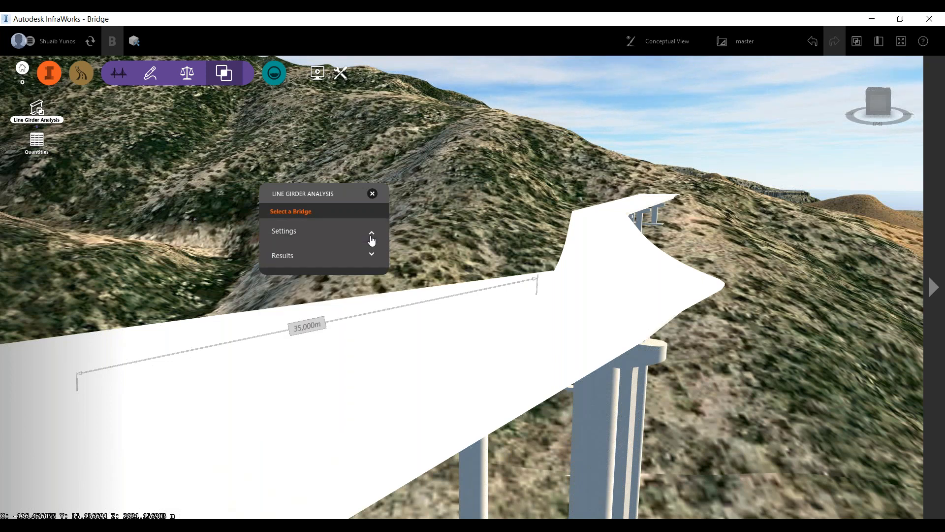
click(372, 239)
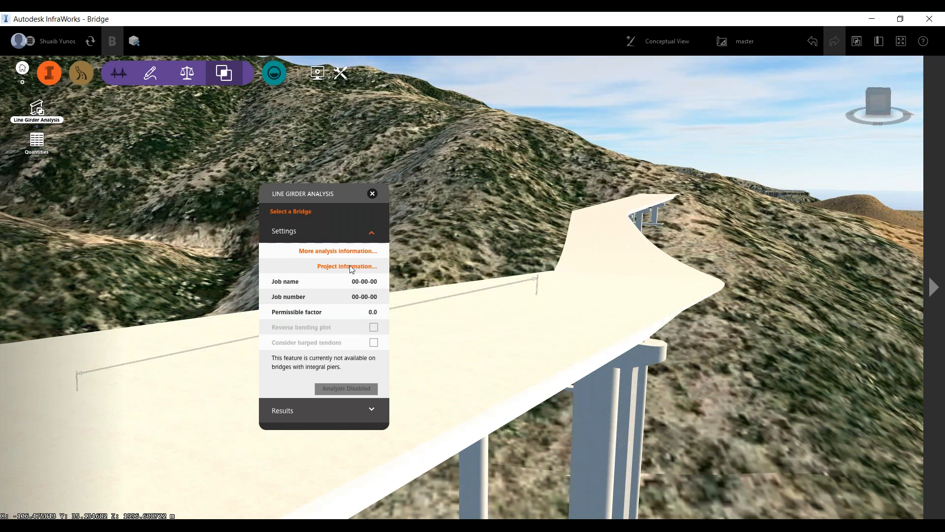
Review the line girder analysis job fields and results section, close the analysis, and clear the bridge selection
key(Tab)
key(Tab)
key(Tab)
key(Tab)
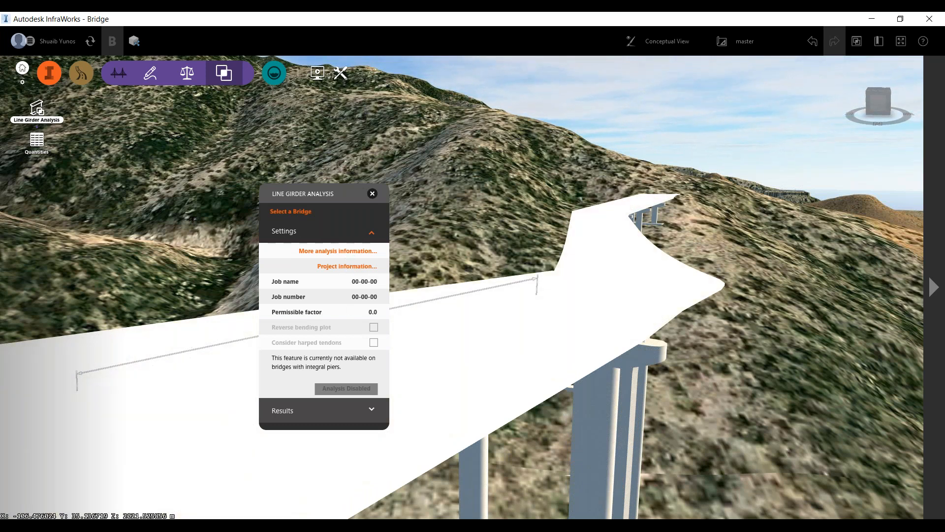
click(368, 294)
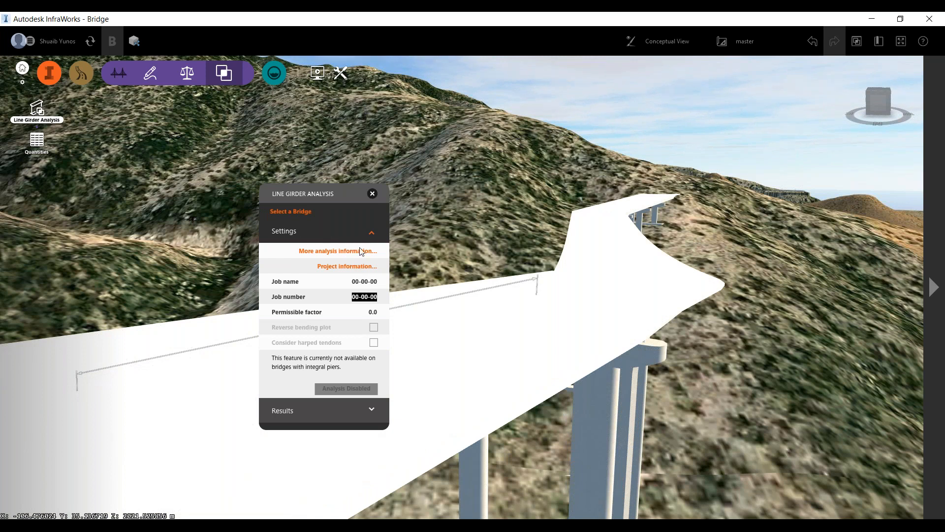
click(373, 407)
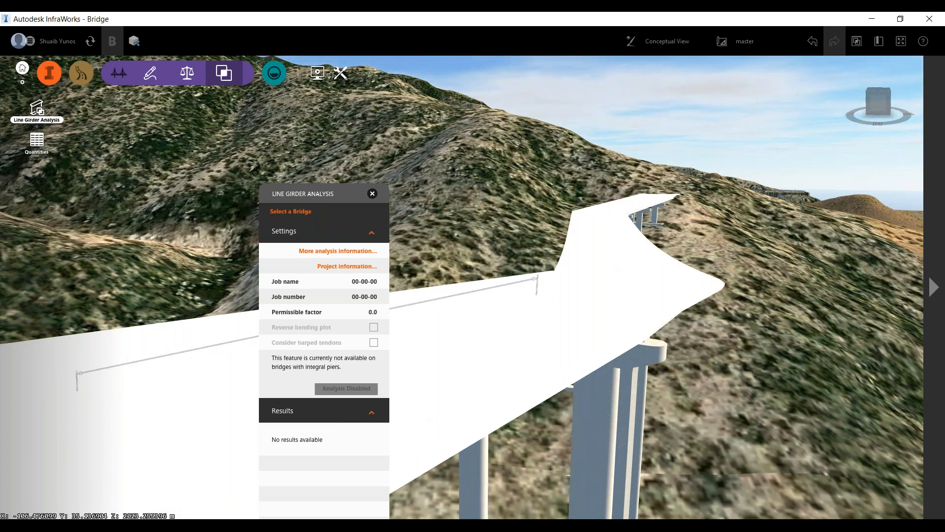
click(297, 445)
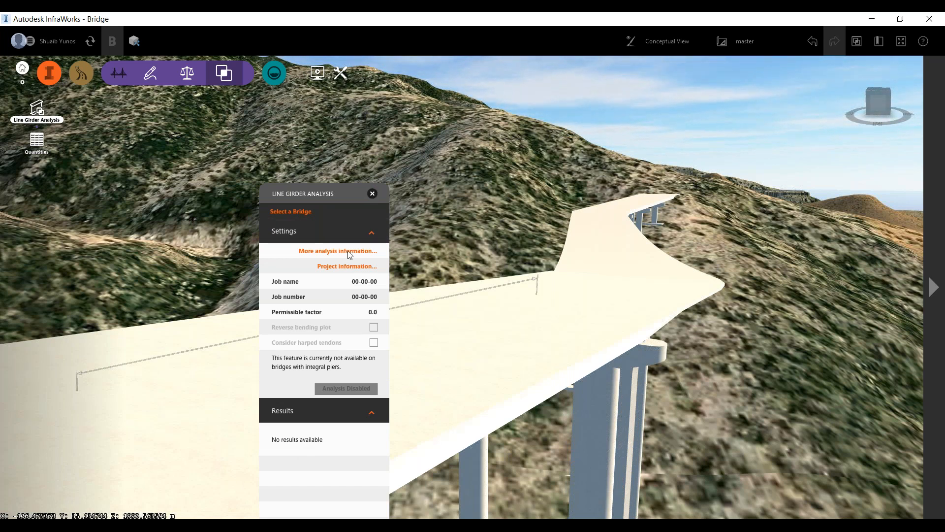
click(372, 194)
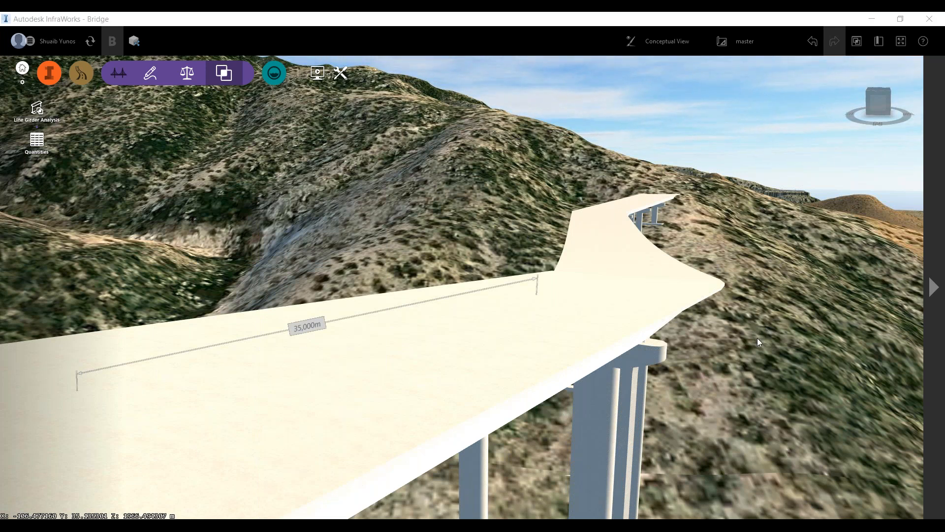
click(757, 338)
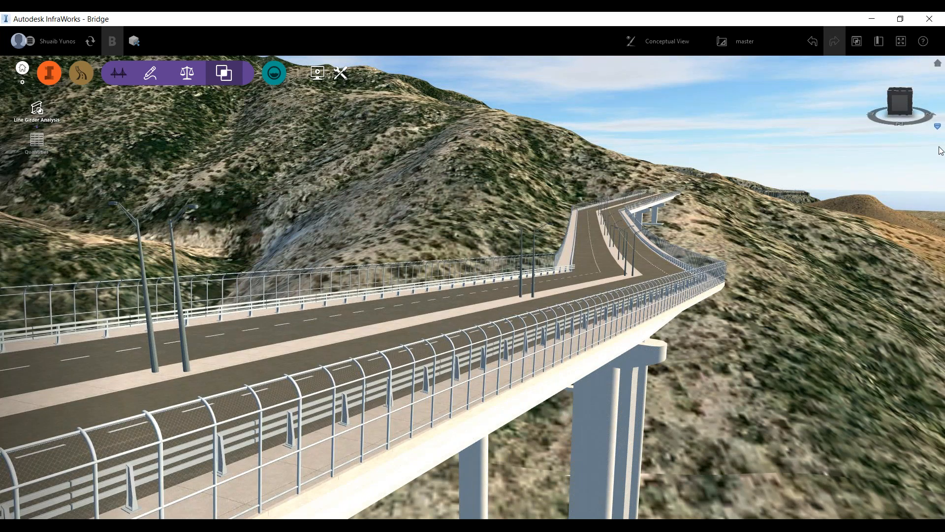
Open the model's data sources, review the file formats available for import, and close them without adding any data
mouse_move(45, 78)
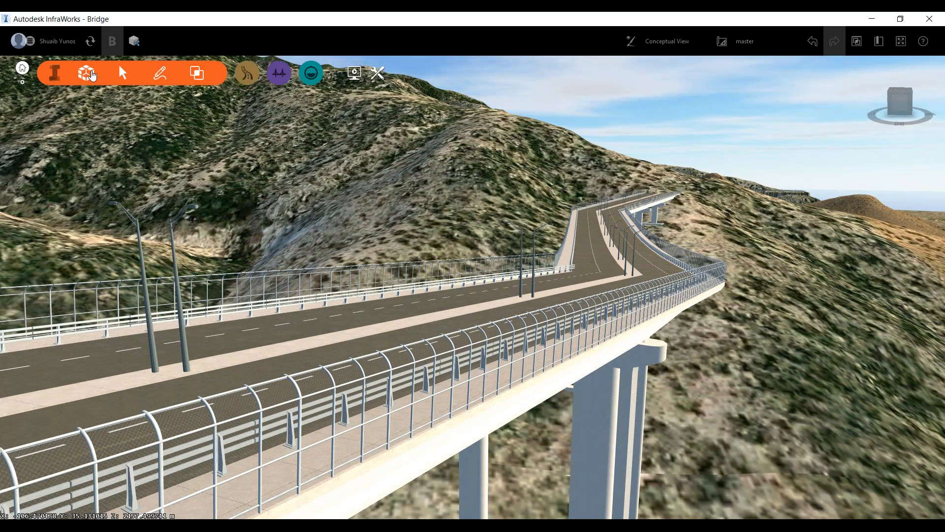
click(91, 73)
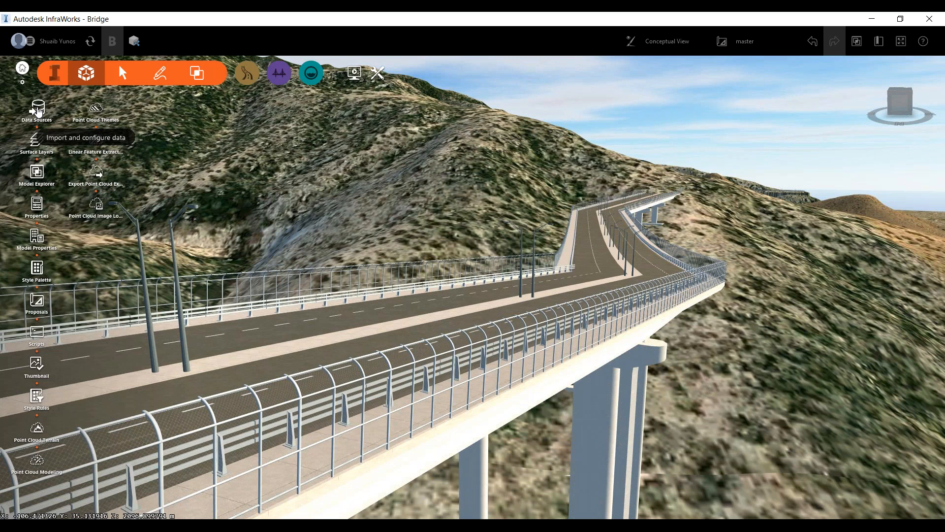
click(38, 111)
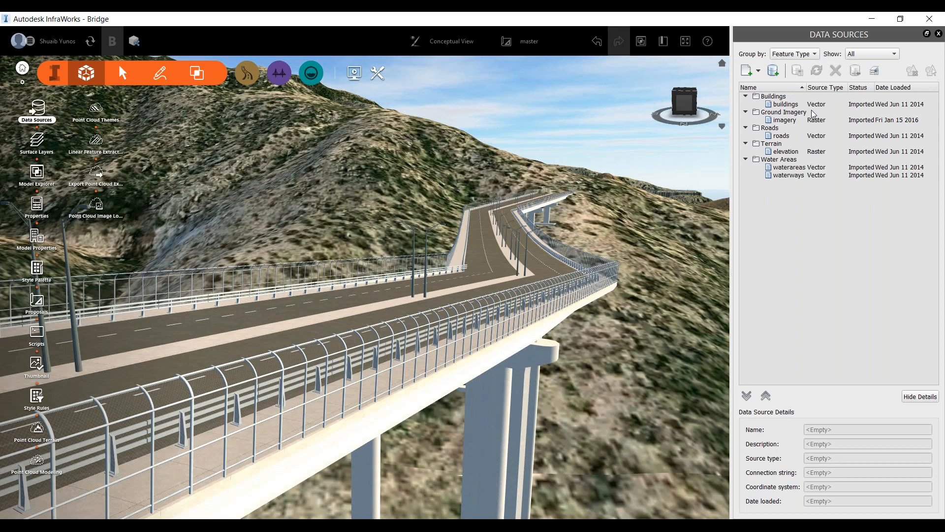
click(758, 71)
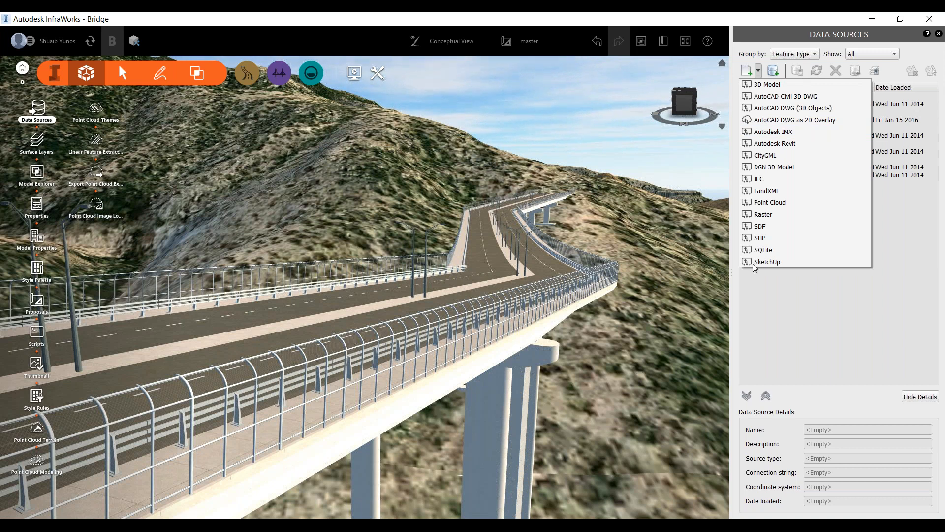
click(764, 241)
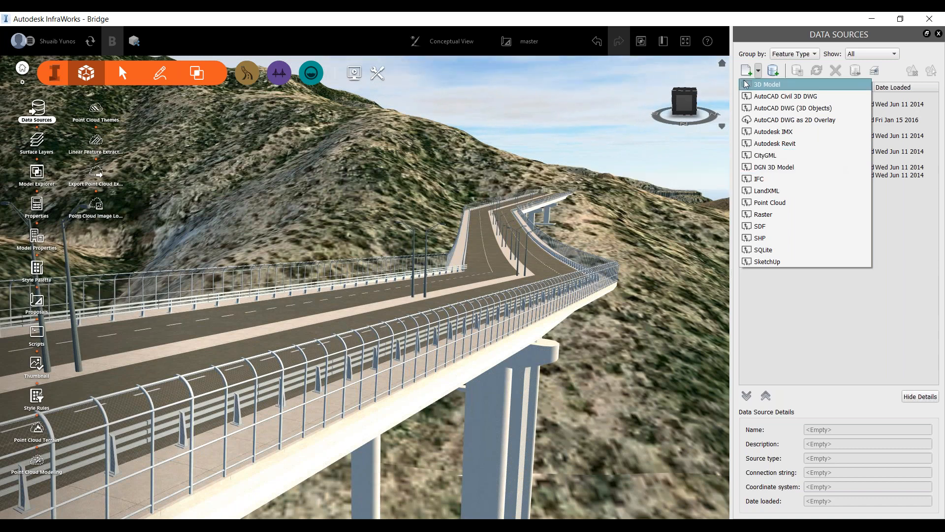
key(Escape)
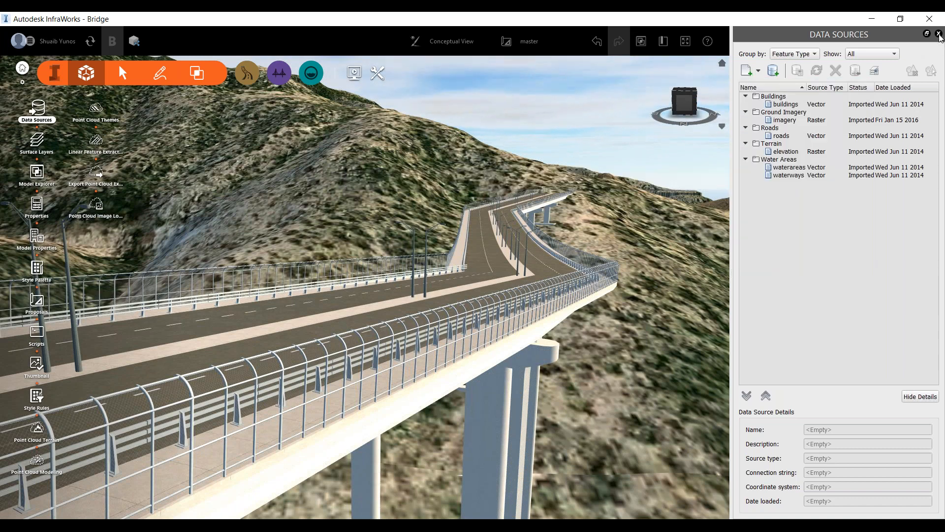
click(939, 34)
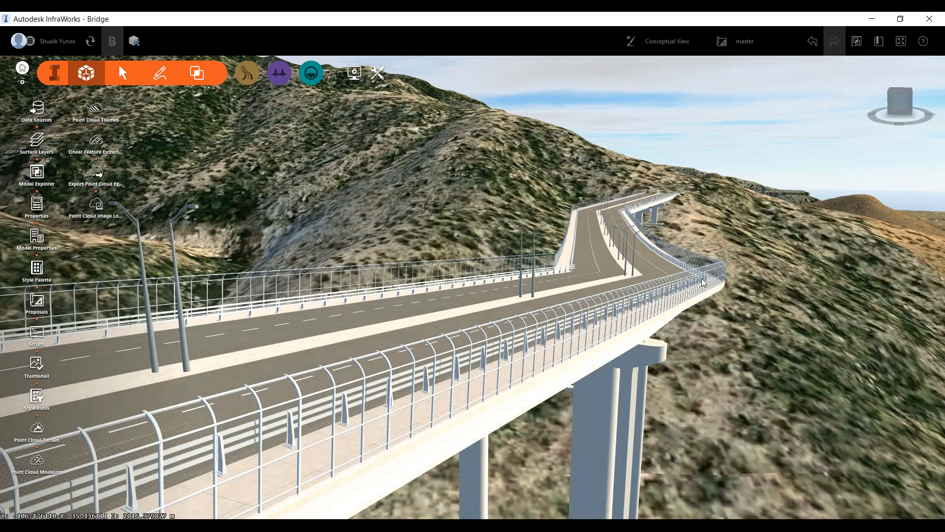
Switch the model display to Engineering View to inspect the bridge with terrain contours
scroll(702, 282, down, 3)
drag(701, 283, 724, 345)
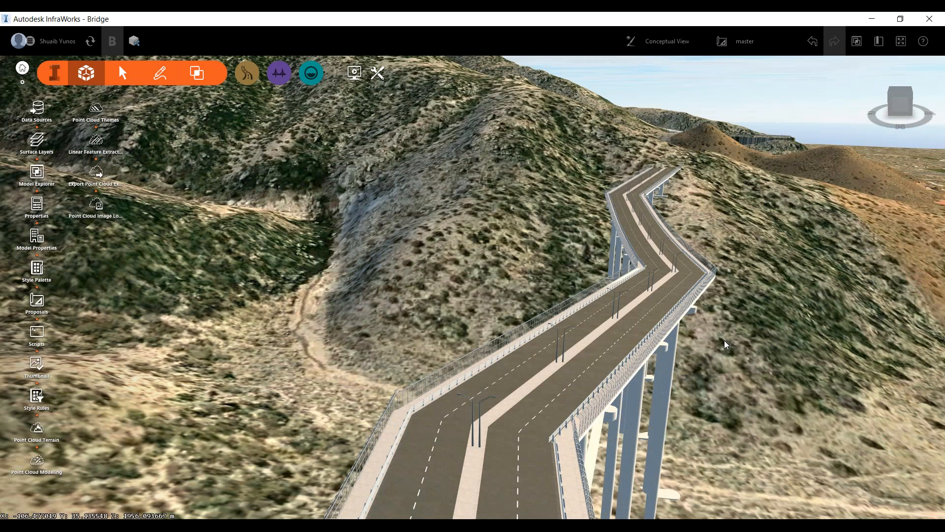
click(667, 42)
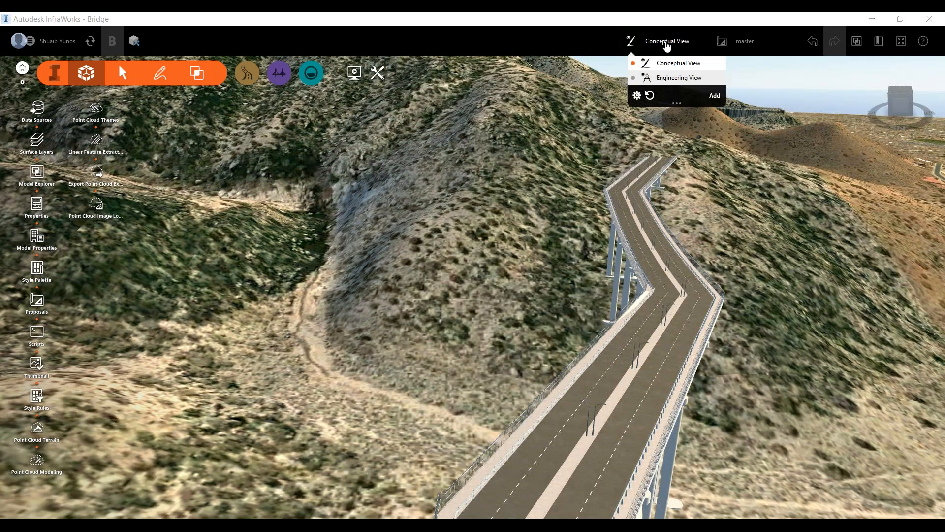
click(665, 85)
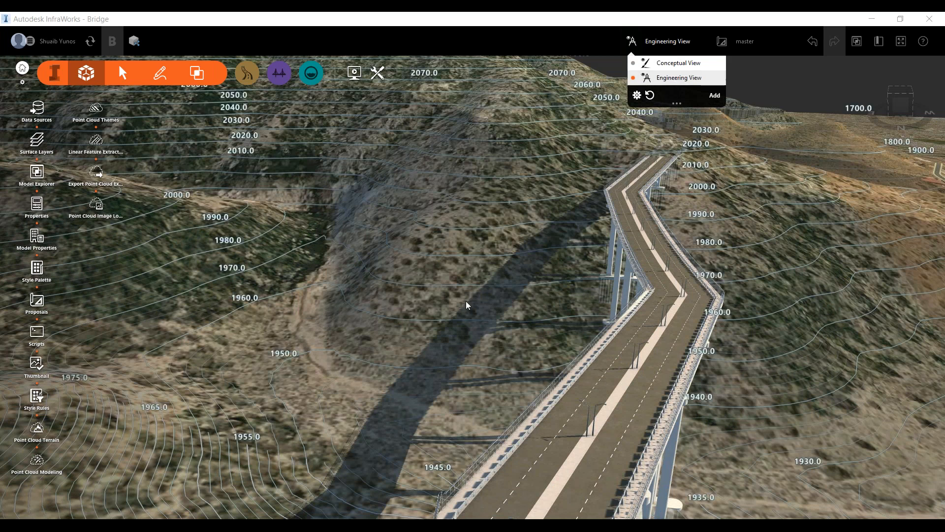
click(753, 406)
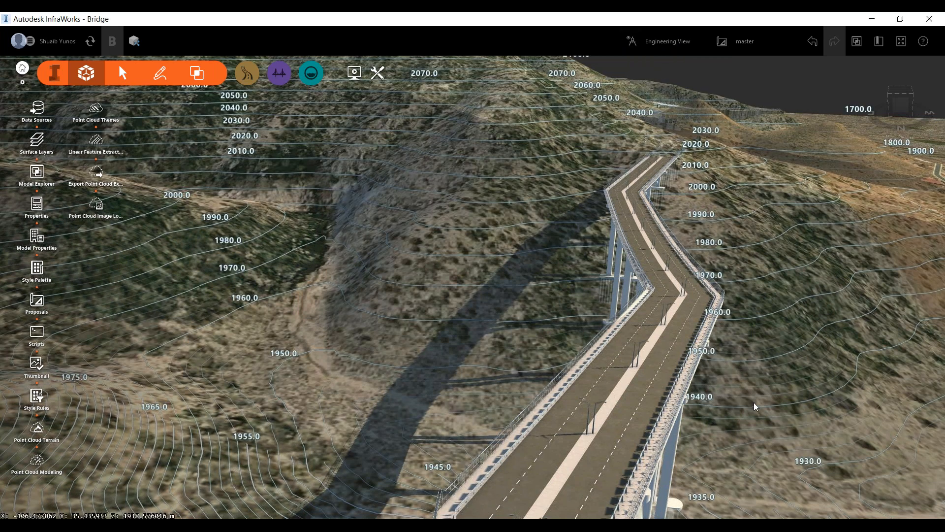
Examine the bridge and surrounding contoured terrain from several angles, and return the display to Conceptual View
drag(753, 407, 600, 341)
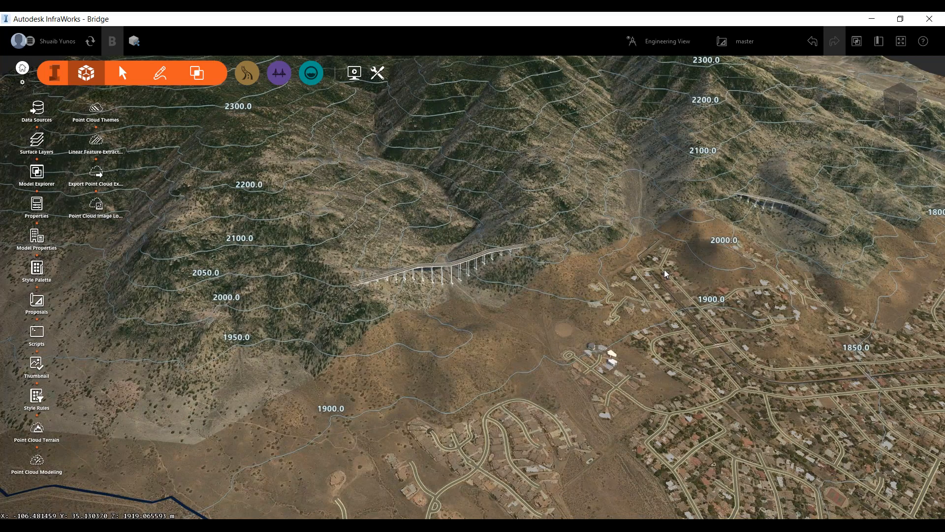
middle_drag(664, 269, 365, 253)
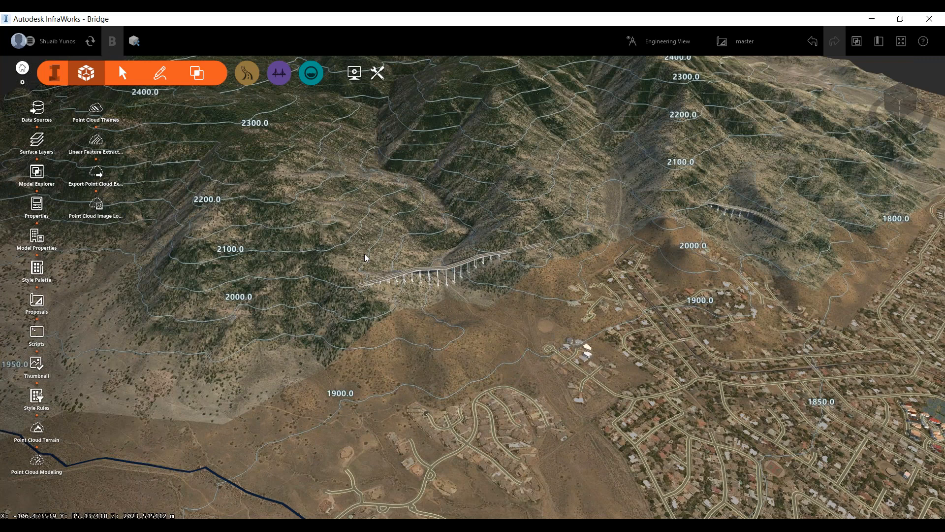
middle_drag(365, 253, 704, 275)
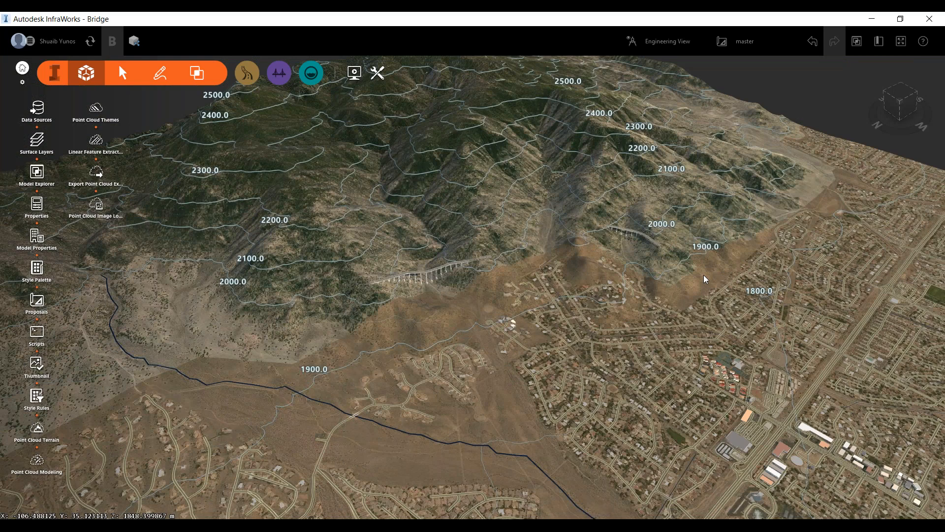
scroll(477, 218, up, 2)
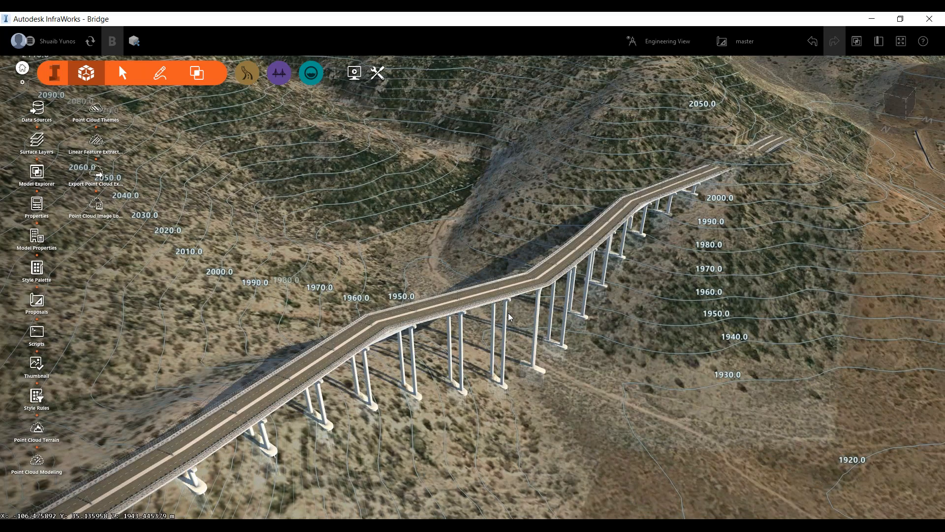
click(653, 44)
click(658, 64)
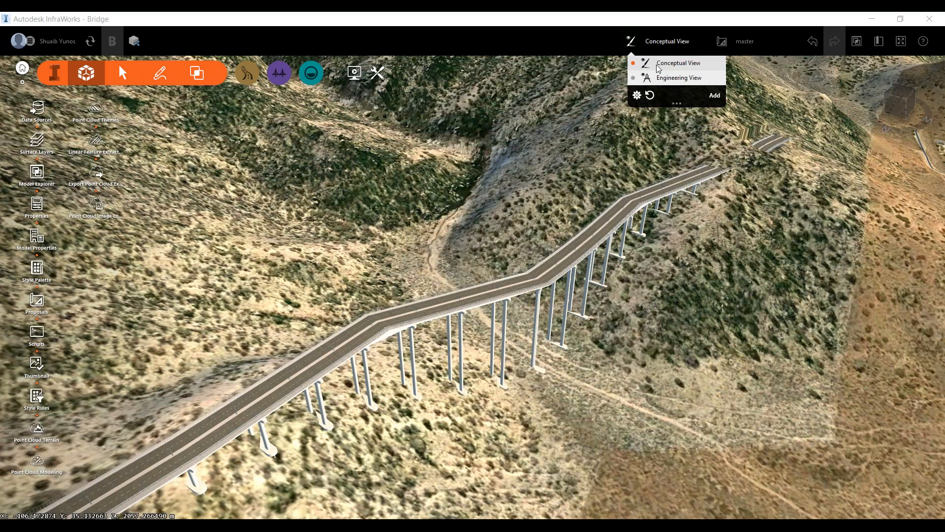
click(113, 41)
key(ctrl)
key(ctrl)
key(ctrl)
key(ctrl)
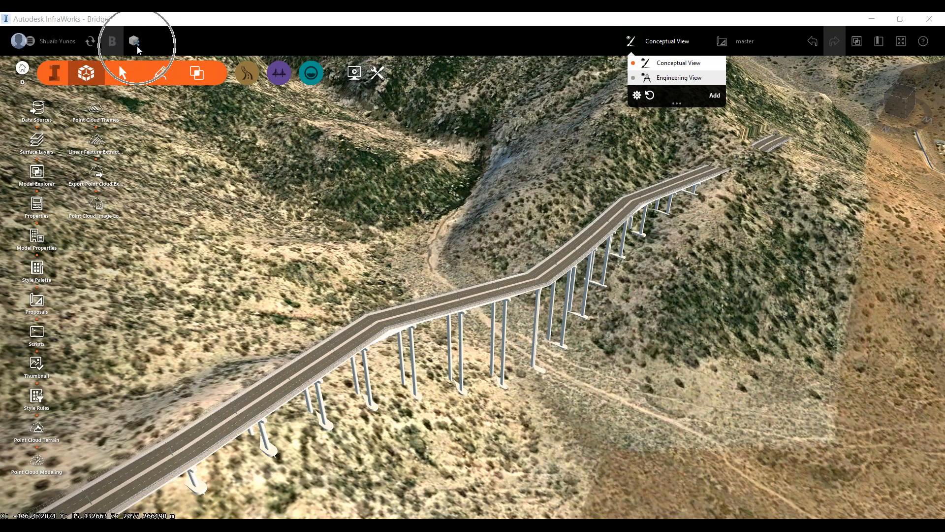
key(ctrl)
key(ctrl)
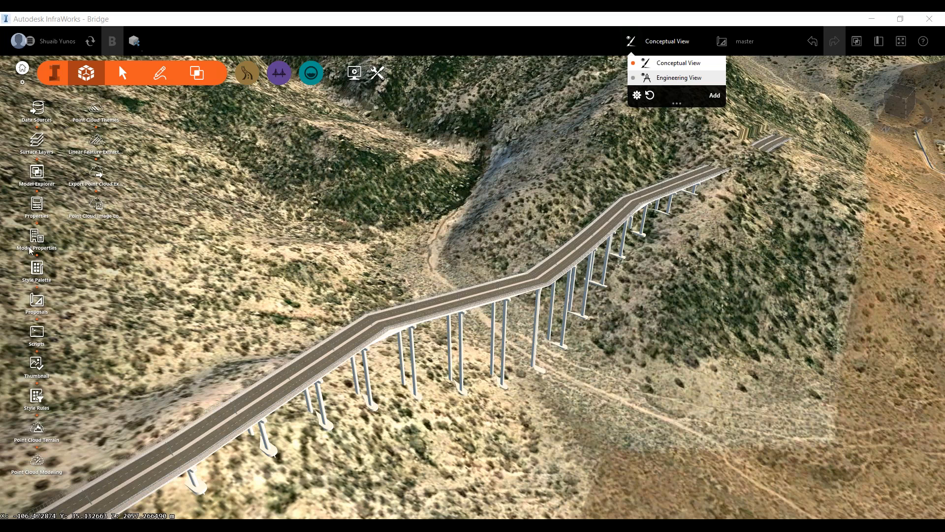
key(ctrl)
click(930, 338)
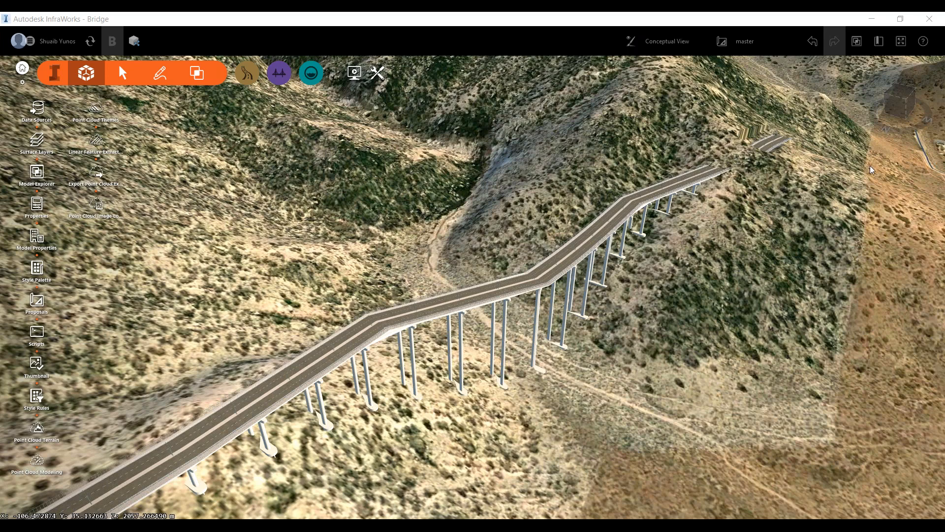